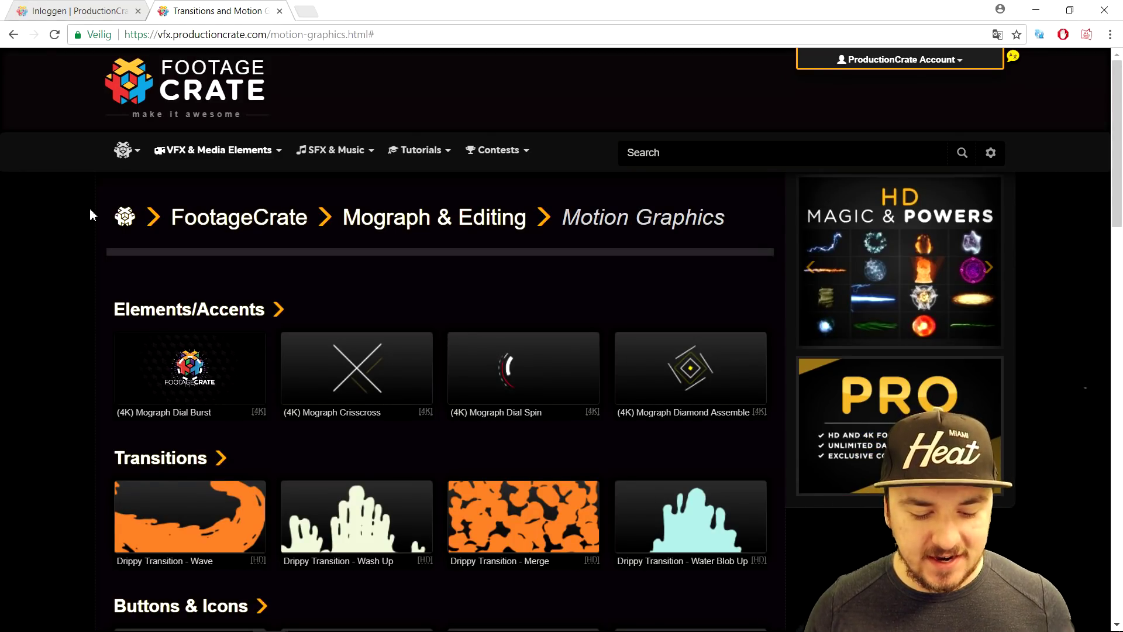
Browse the Motion Graphics categories, then switch to the ProductionCrate login tab.
{"action": "scroll", "coordinate": [94, 234], "scroll_direction": "down", "scroll_amount": 1}
{"action": "scroll", "coordinate": [99, 261], "scroll_direction": "down", "scroll_amount": 2}
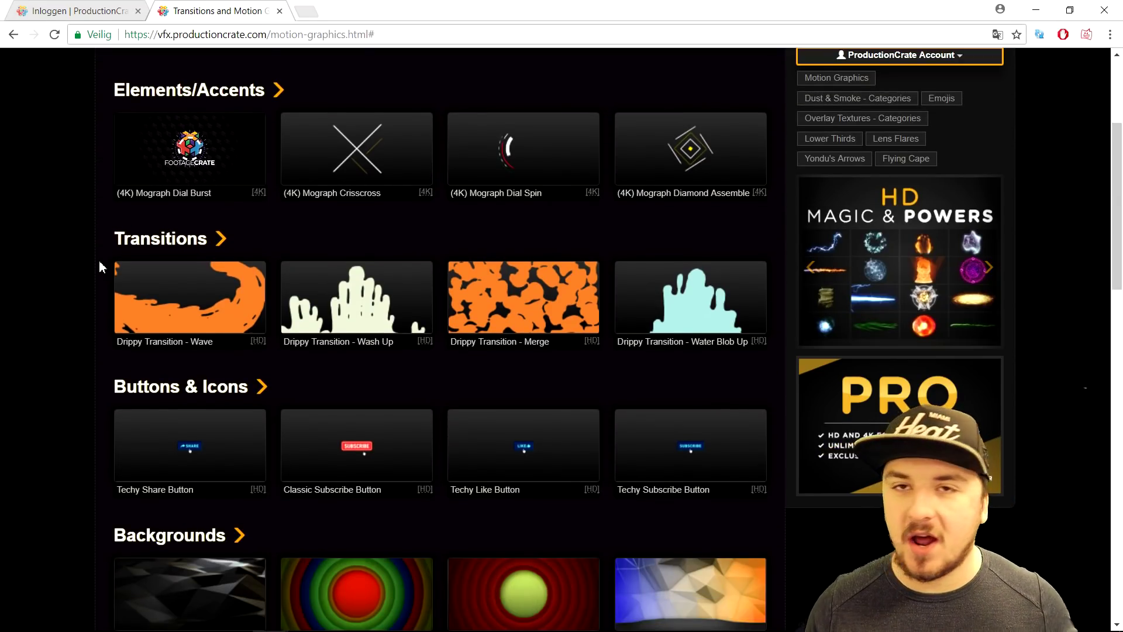
{"action": "scroll", "coordinate": [90, 260], "scroll_direction": "down", "scroll_amount": 4}
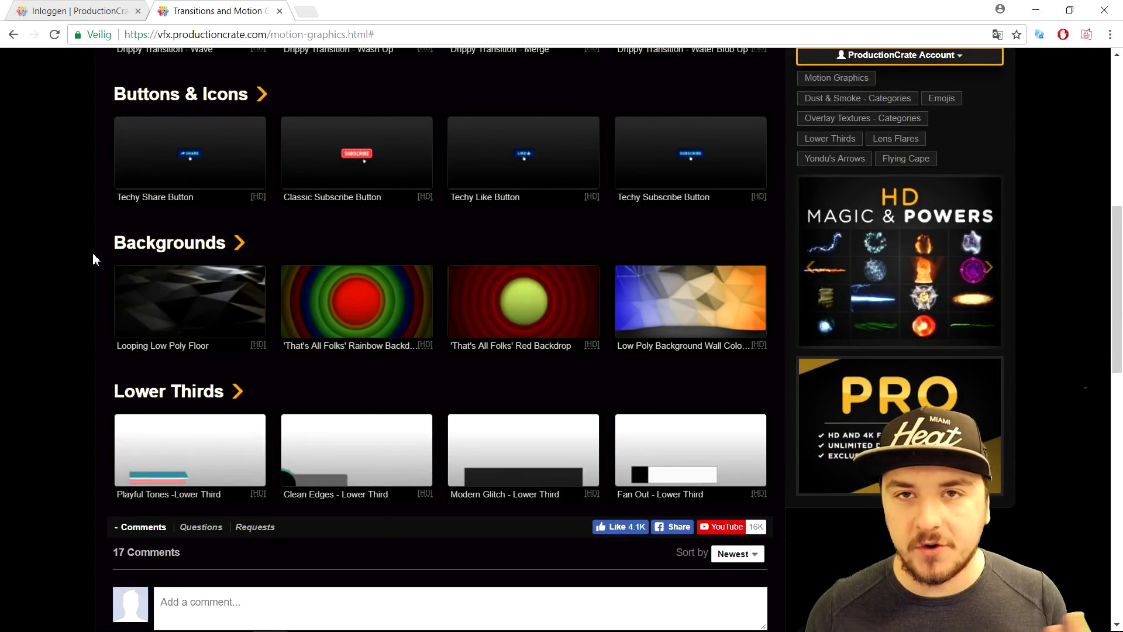
{"action": "scroll", "coordinate": [92, 254], "scroll_direction": "up", "scroll_amount": 4}
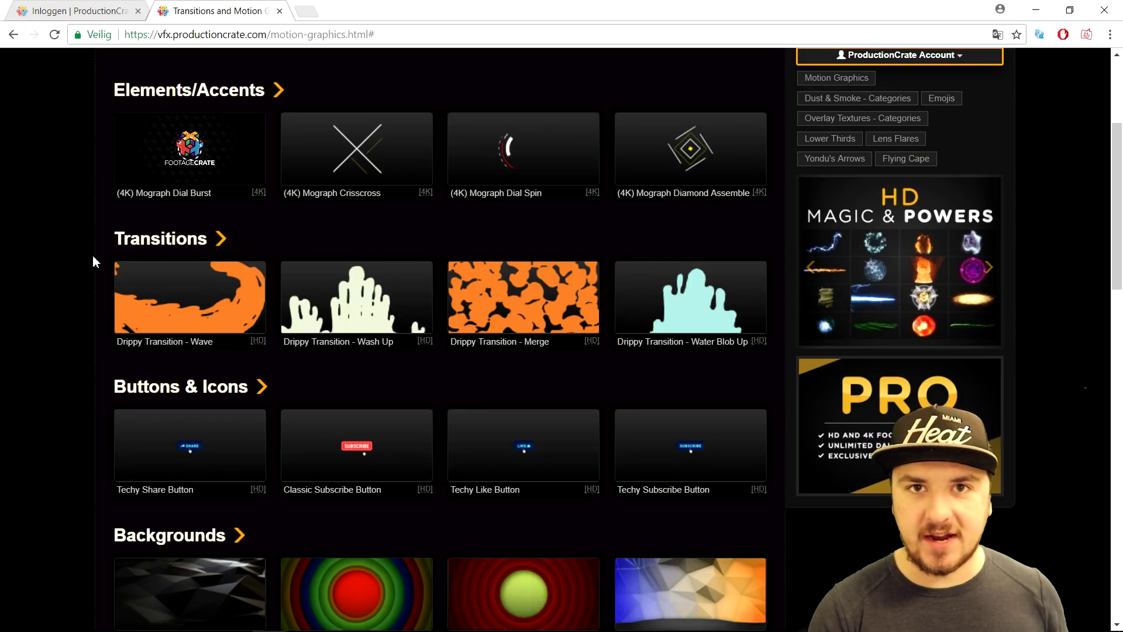
{"action": "key", "text": "ctrl+shift+Tab"}
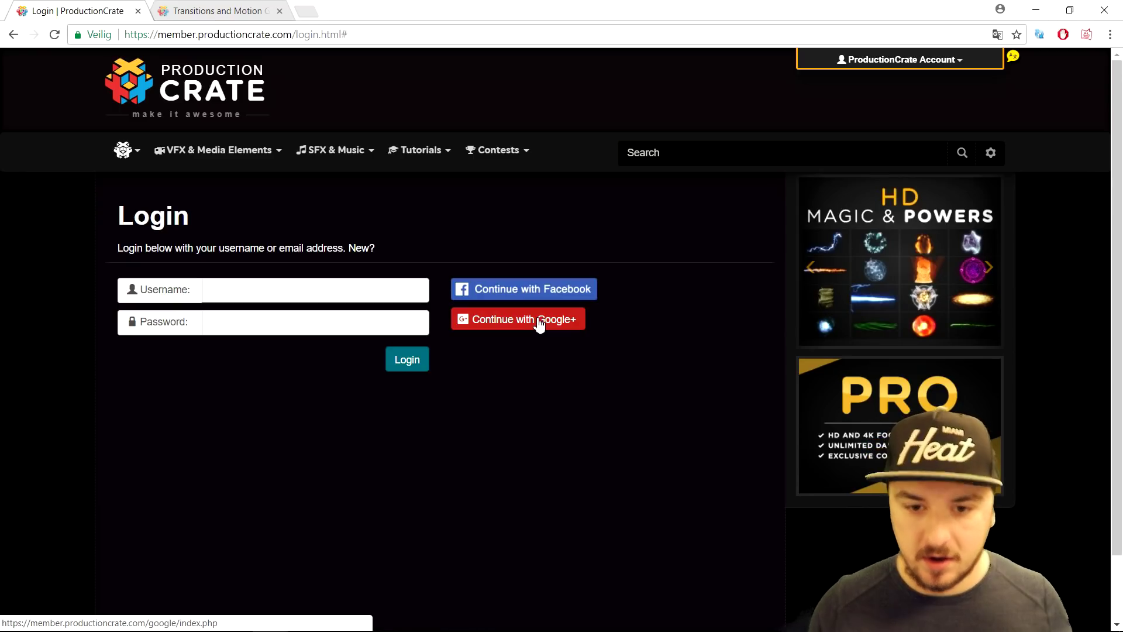
Sign in with Continue with Google+ and return to the Transitions and Motion Graphics tab.
{"action": "left_click", "coordinate": [539, 322]}
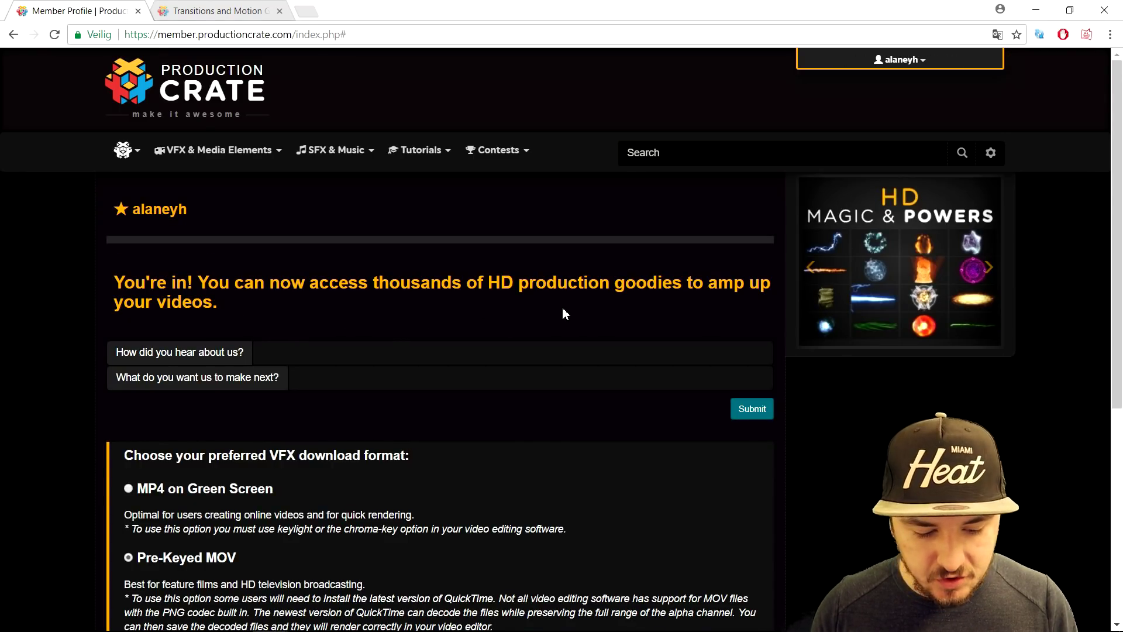
{"action": "left_click", "coordinate": [246, 16]}
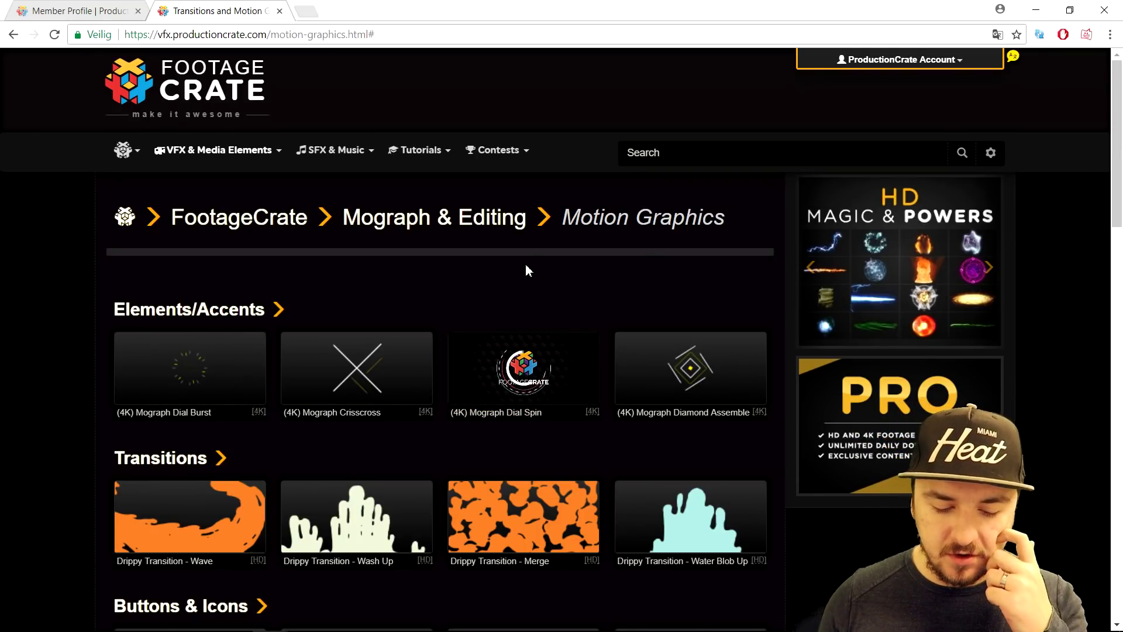
Find the Transitions category and open the Drippy Transition - Wave preview.
{"action": "scroll", "coordinate": [526, 269], "scroll_direction": "down", "scroll_amount": 1}
{"action": "scroll", "coordinate": [527, 270], "scroll_direction": "down", "scroll_amount": 4}
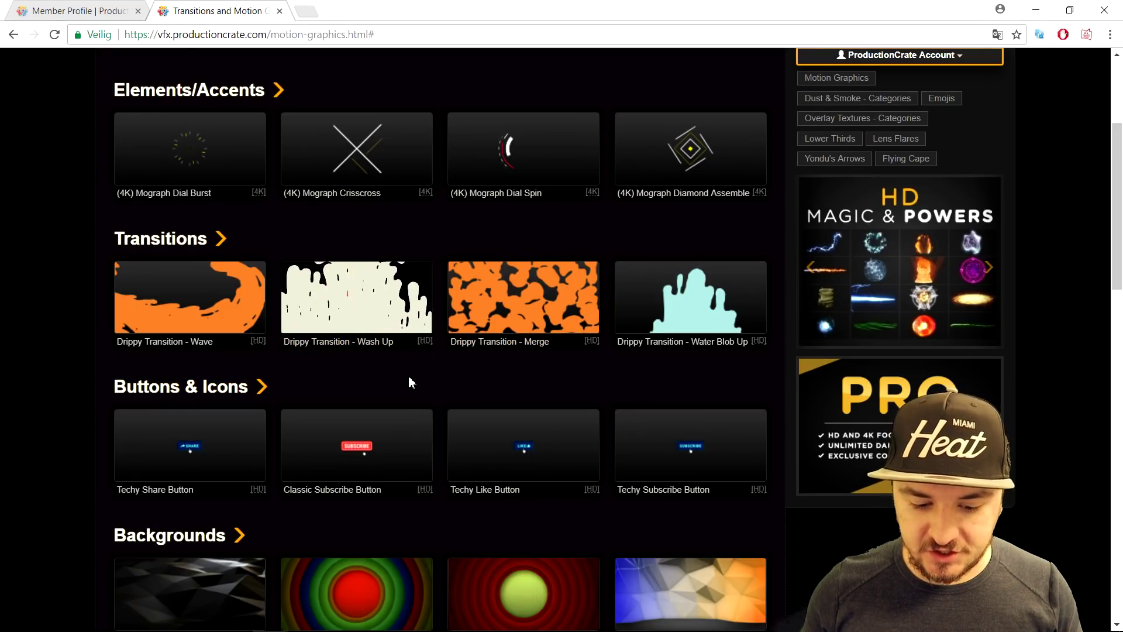
{"action": "scroll", "coordinate": [406, 377], "scroll_direction": "down", "scroll_amount": 1}
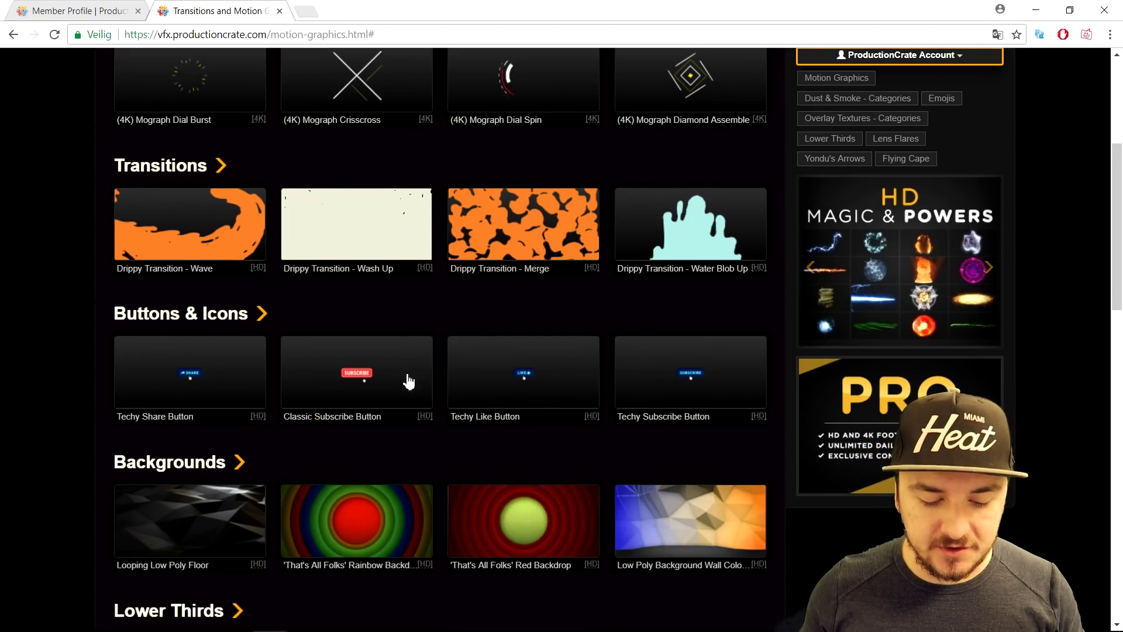
{"action": "scroll", "coordinate": [404, 362], "scroll_direction": "down", "scroll_amount": 2}
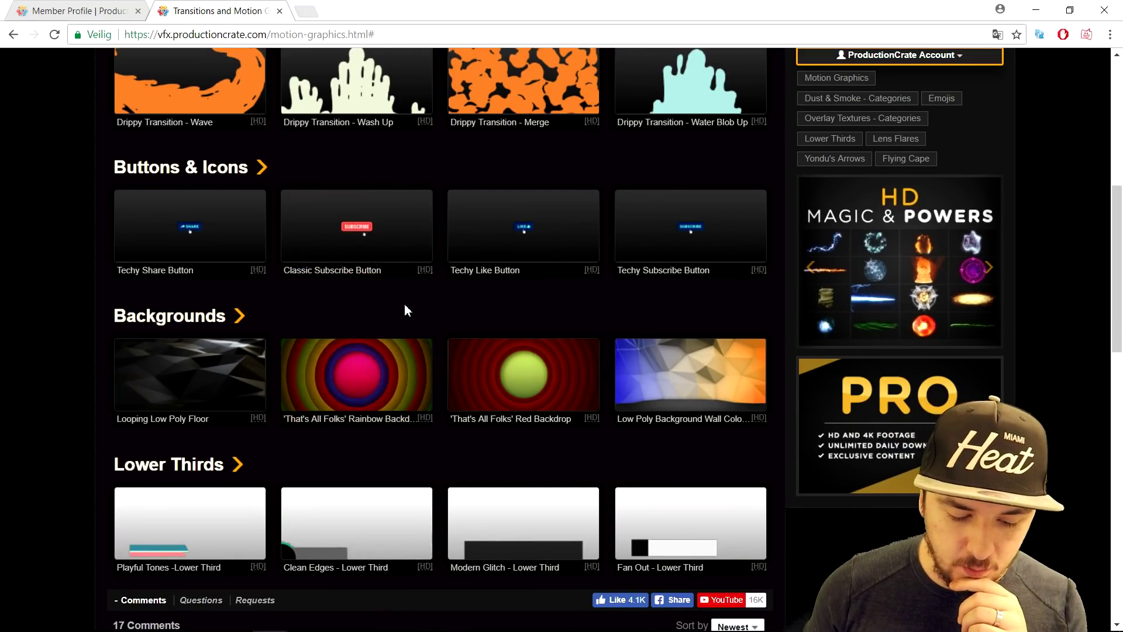
{"action": "scroll", "coordinate": [404, 304], "scroll_direction": "down", "scroll_amount": 2}
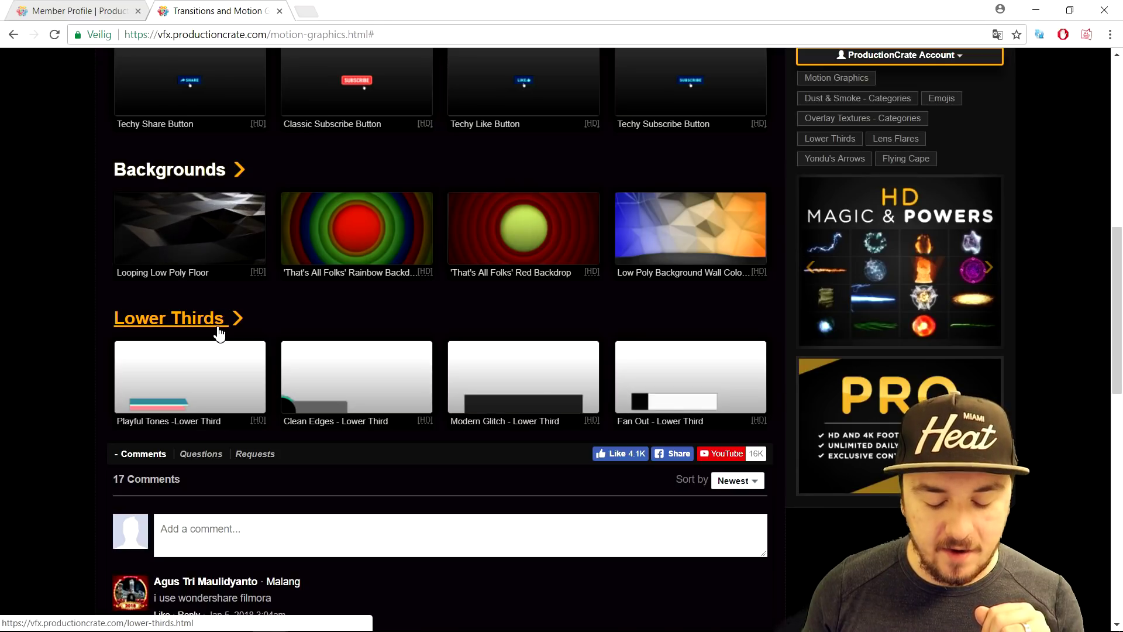
{"action": "scroll", "coordinate": [219, 333], "scroll_direction": "up", "scroll_amount": 3}
{"action": "scroll", "coordinate": [218, 331], "scroll_direction": "up", "scroll_amount": 4}
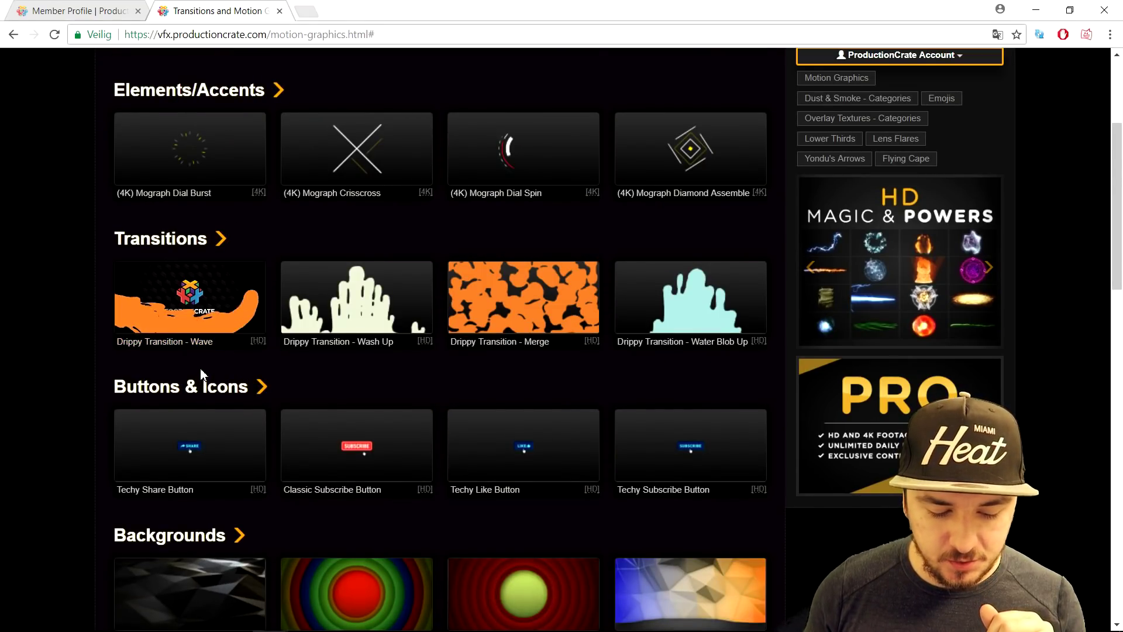
{"action": "left_click", "coordinate": [199, 304]}
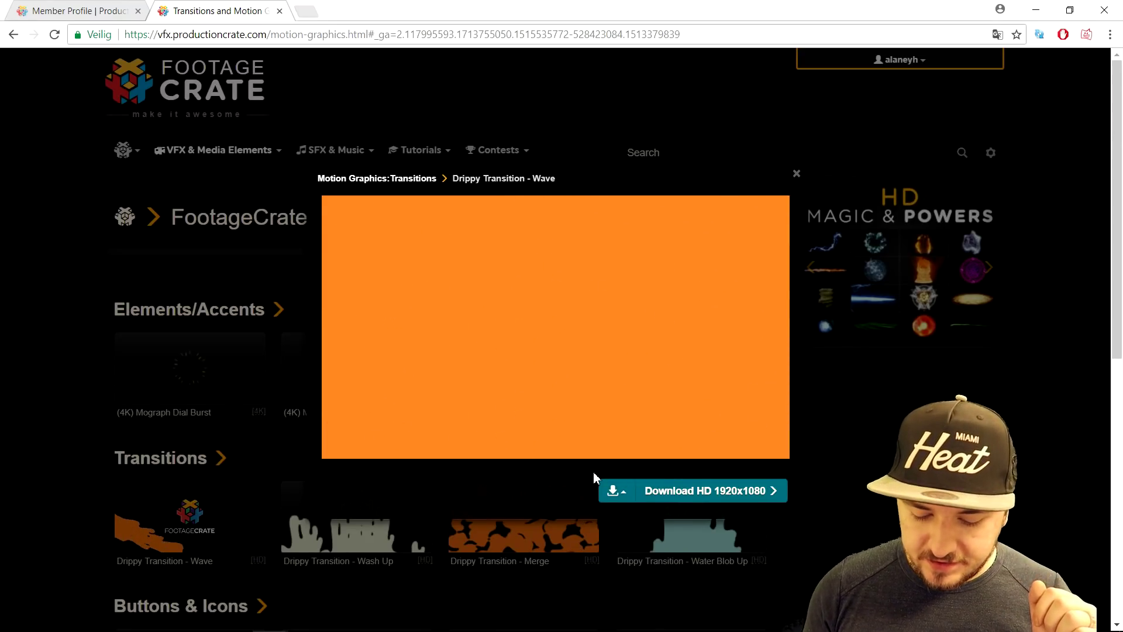
Download Drippy Transition - Wave in HD 1920x1080 and open drippy-transition-wave-full.mp4.
{"action": "left_click", "coordinate": [609, 493]}
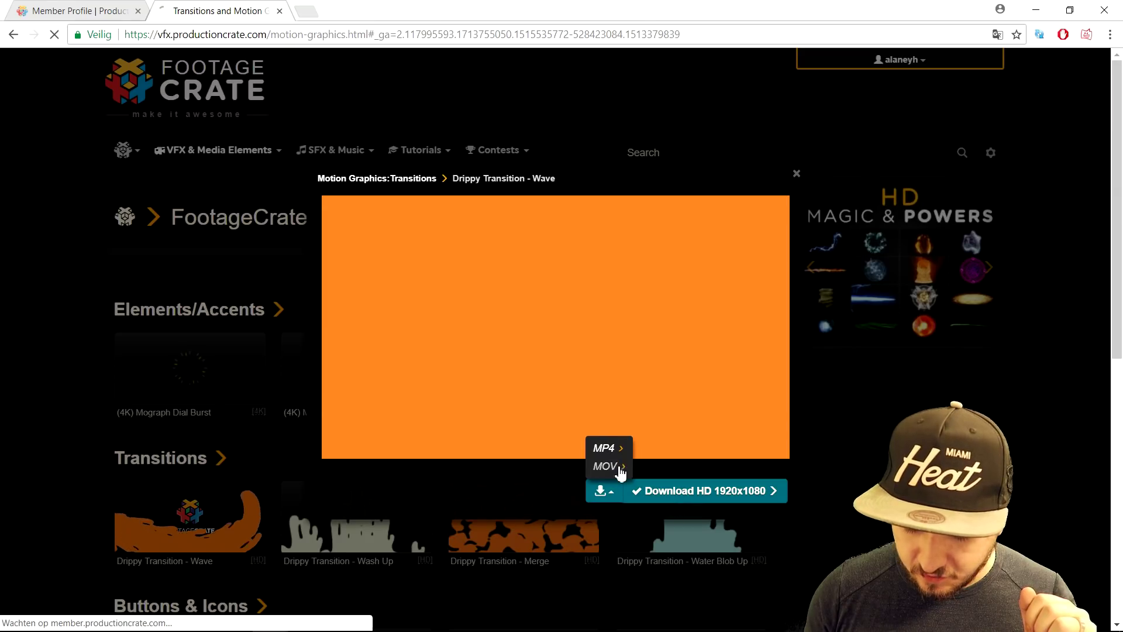
{"action": "left_click", "coordinate": [617, 466]}
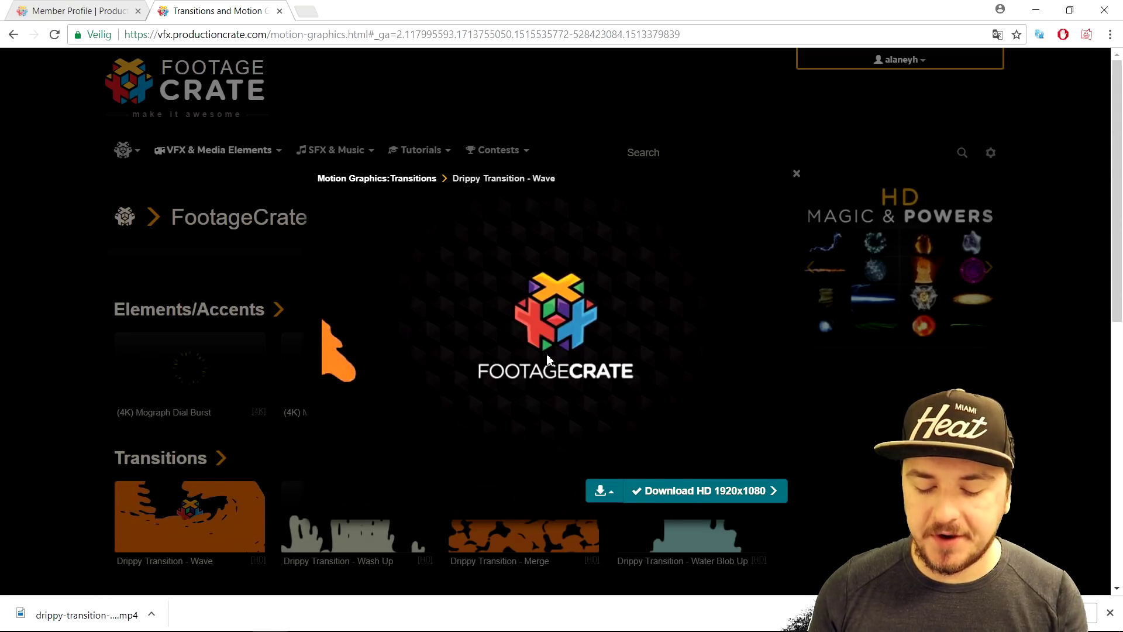
{"action": "left_click", "coordinate": [87, 615]}
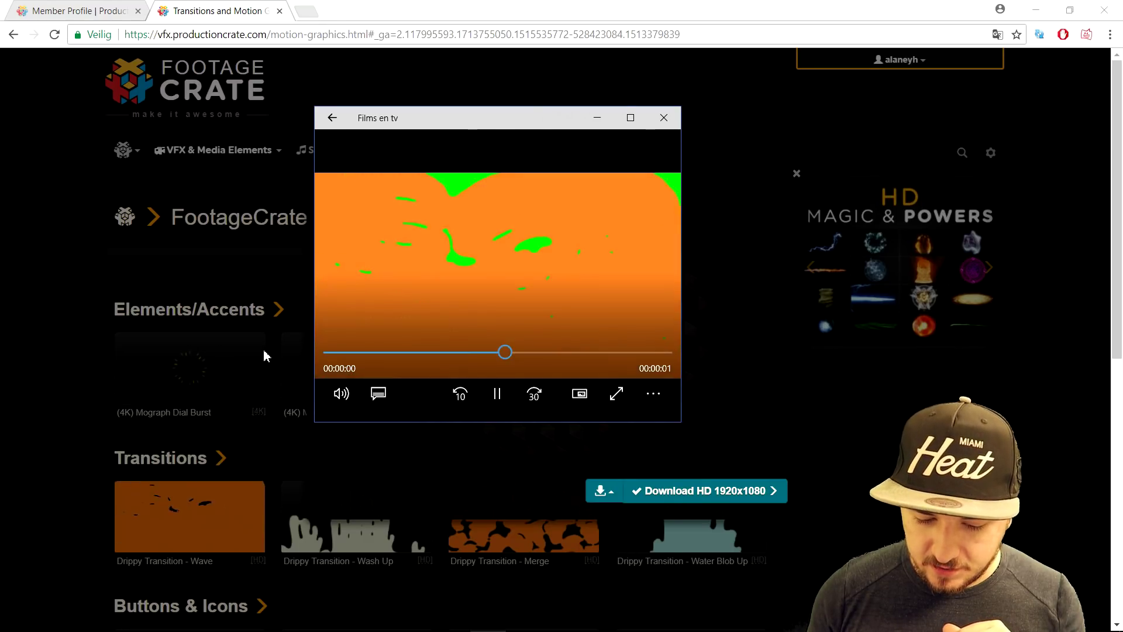
Play drippy-transition-wave-full full screen from the start in Films en tv, then switch to VEGAS Pro.
{"action": "double_click", "coordinate": [418, 247]}
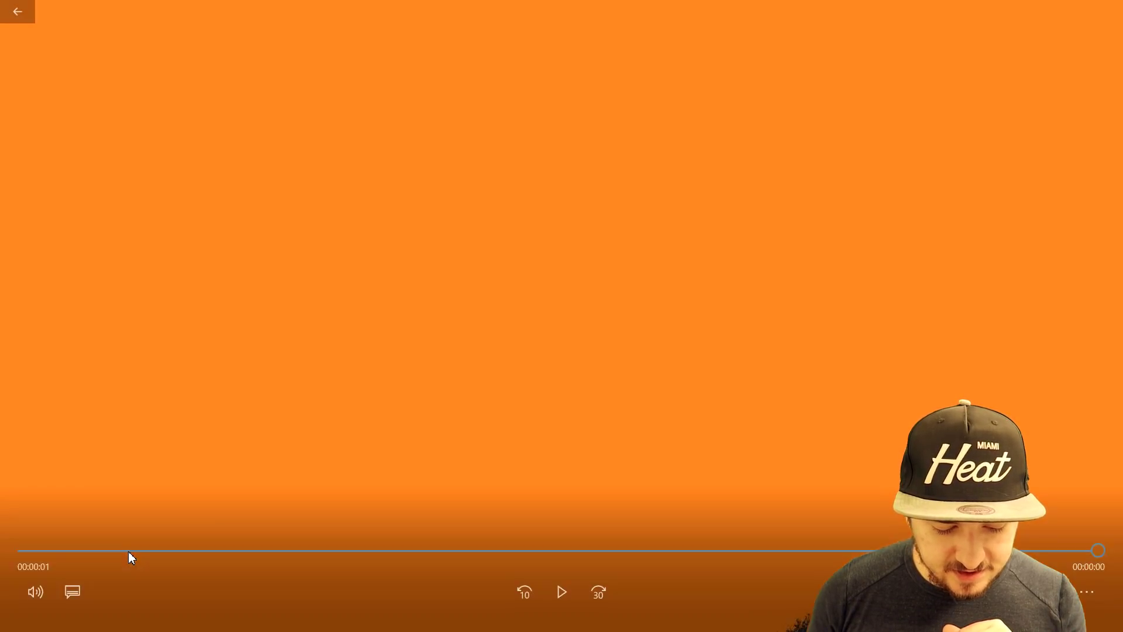
{"action": "left_click", "coordinate": [129, 551]}
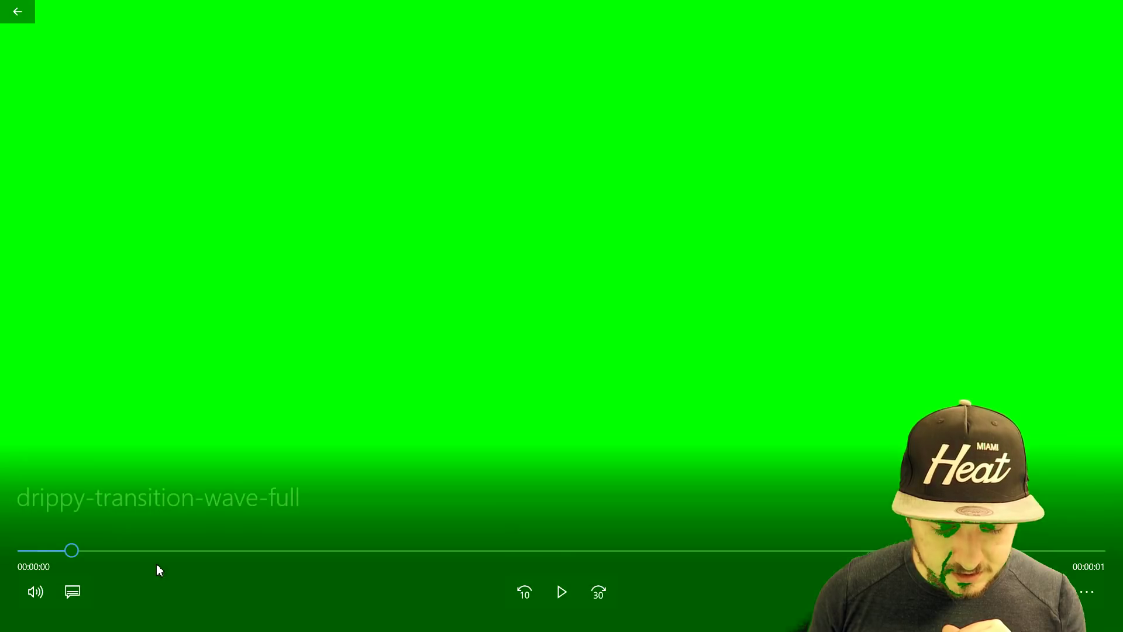
{"action": "left_click", "coordinate": [571, 600]}
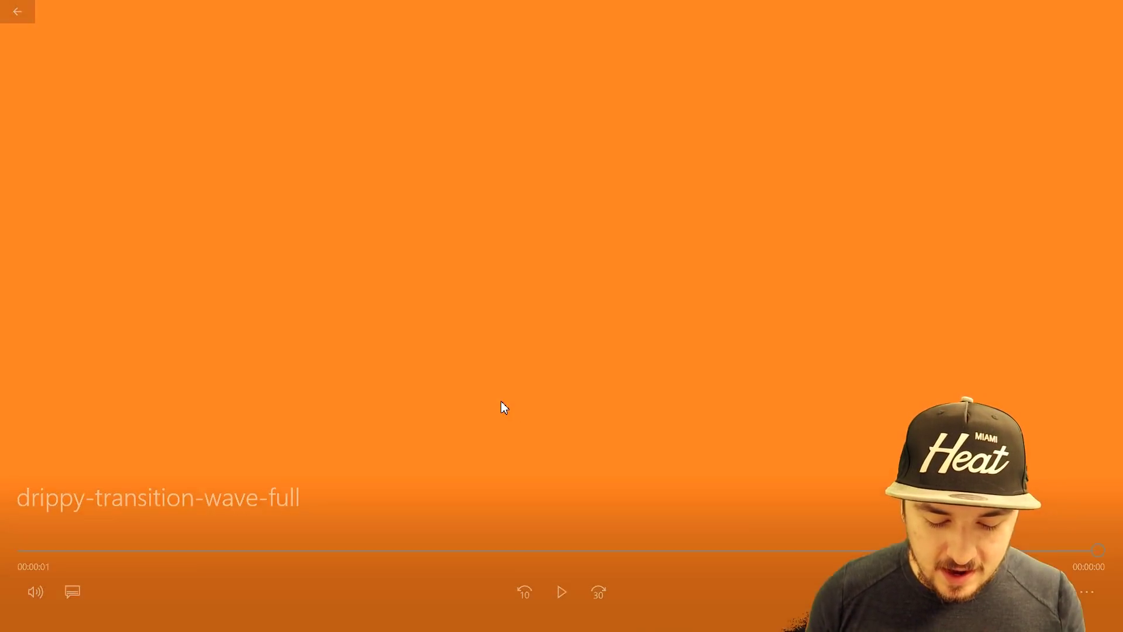
{"action": "double_click", "coordinate": [492, 316]}
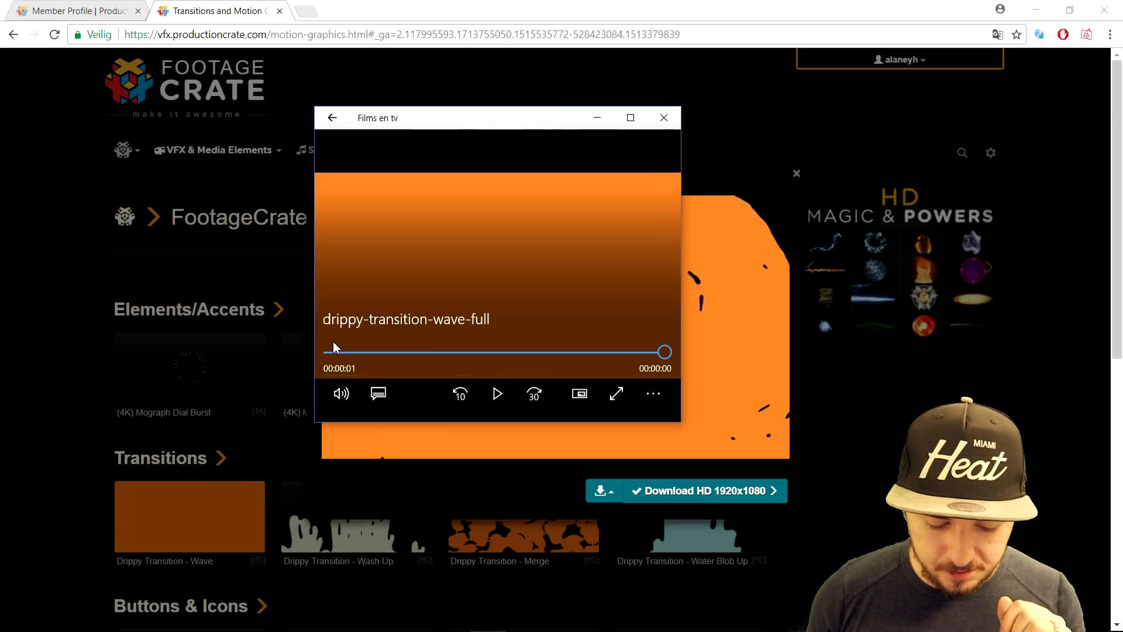
{"action": "left_click", "coordinate": [193, 617]}
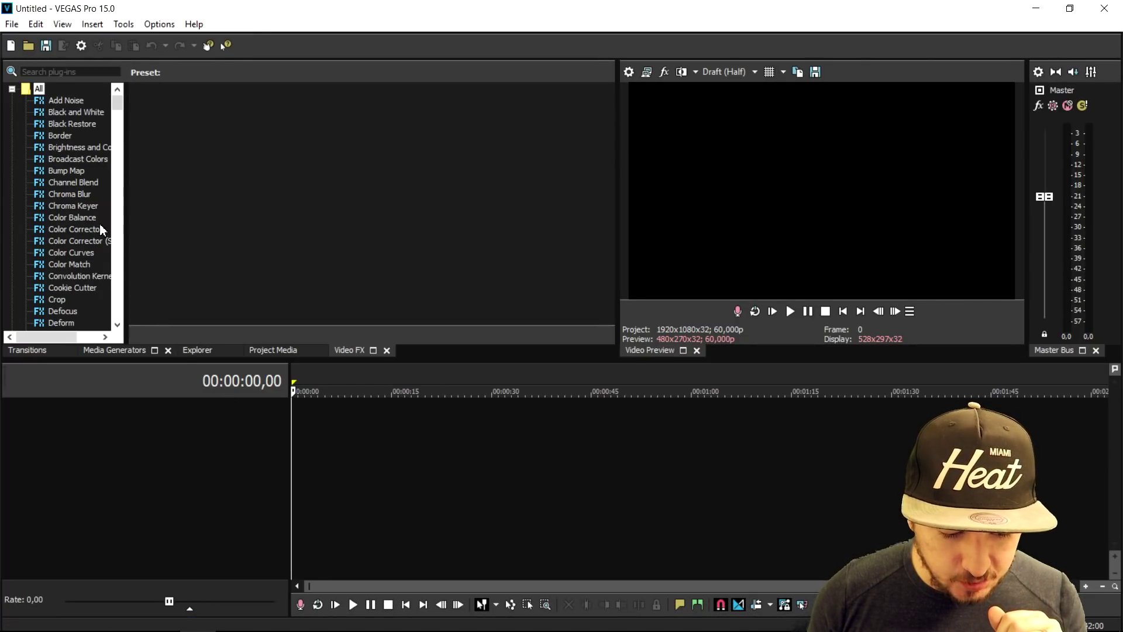
Add Red and Blue Solid Color media-generator events to the video track.
{"action": "left_click", "coordinate": [106, 350]}
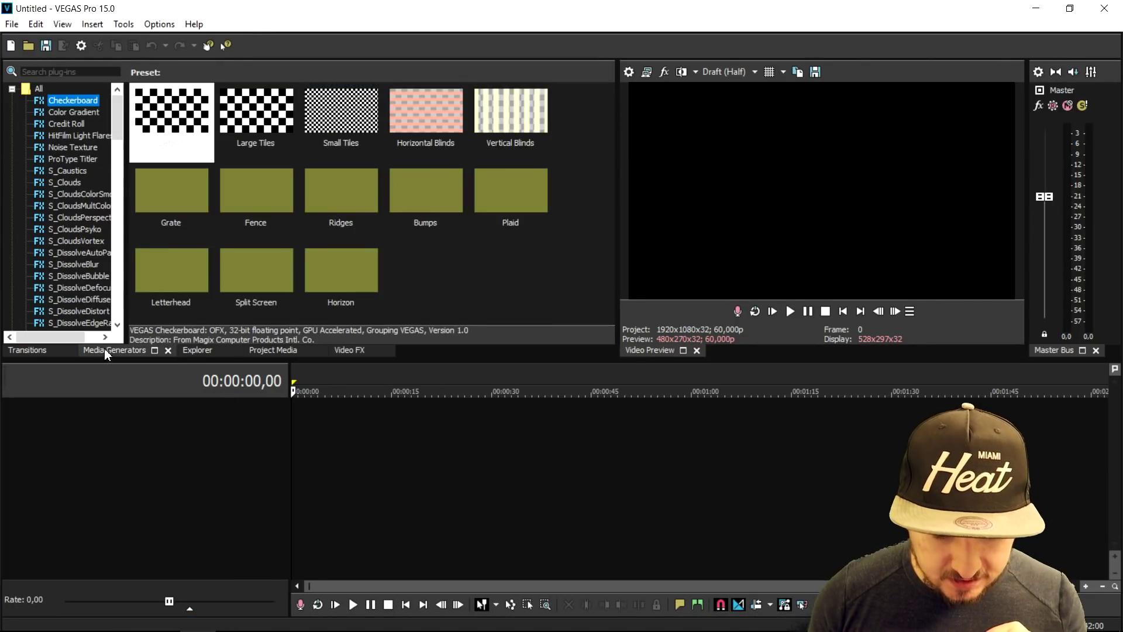
{"action": "scroll", "coordinate": [73, 194], "scroll_direction": "down", "scroll_amount": 3}
{"action": "scroll", "coordinate": [72, 193], "scroll_direction": "up", "scroll_amount": 15}
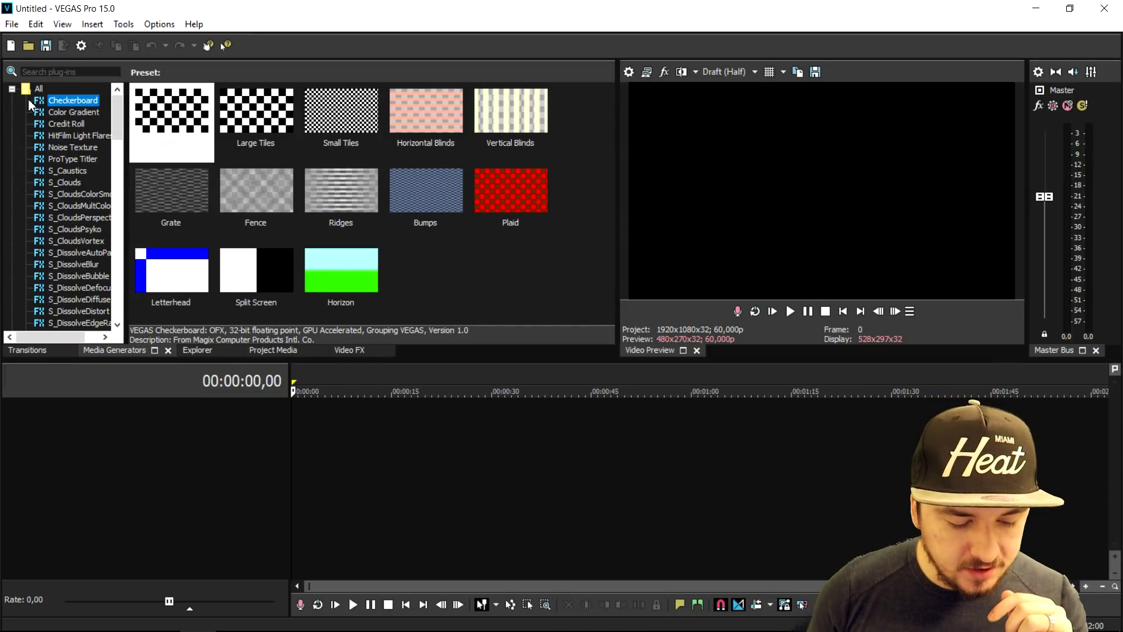
{"action": "scroll", "coordinate": [91, 267], "scroll_direction": "down", "scroll_amount": 20}
{"action": "left_click", "coordinate": [66, 182]}
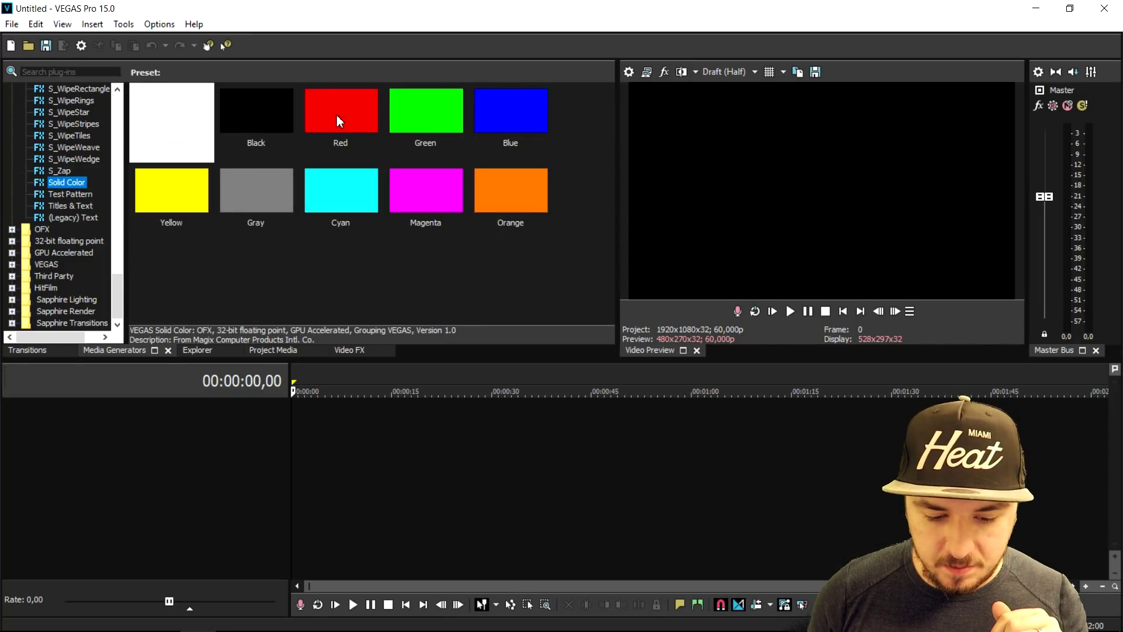
{"action": "left_click_drag", "start_coordinate": [330, 106], "coordinate": [280, 452]}
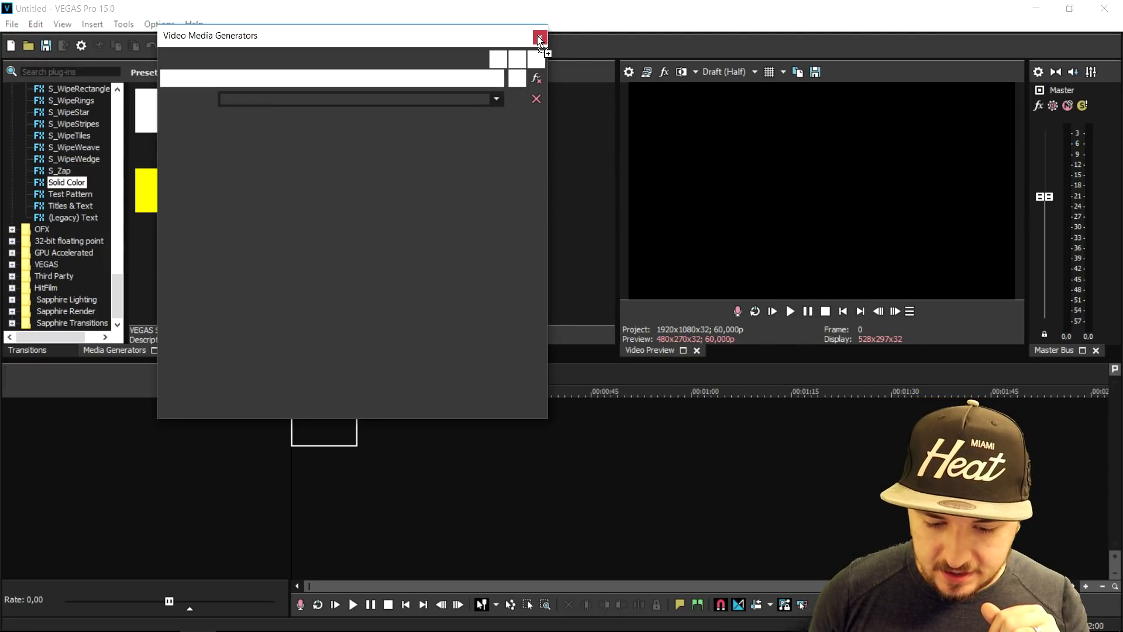
{"action": "left_click", "coordinate": [539, 39]}
{"action": "left_click_drag", "start_coordinate": [511, 114], "coordinate": [468, 436]}
{"action": "left_click", "coordinate": [538, 39]}
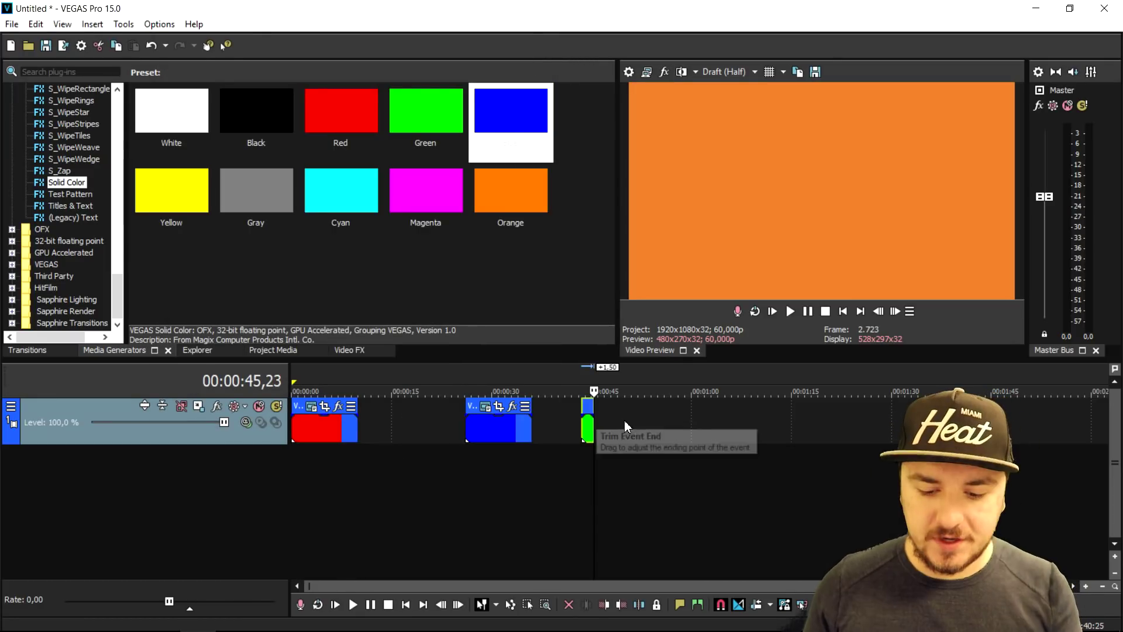
Move the drippy-transition-wave-full clip to about 00:00:15 and set the cursor to 00:00:15,00.
{"action": "scroll", "coordinate": [640, 431], "scroll_direction": "up", "scroll_amount": 2}
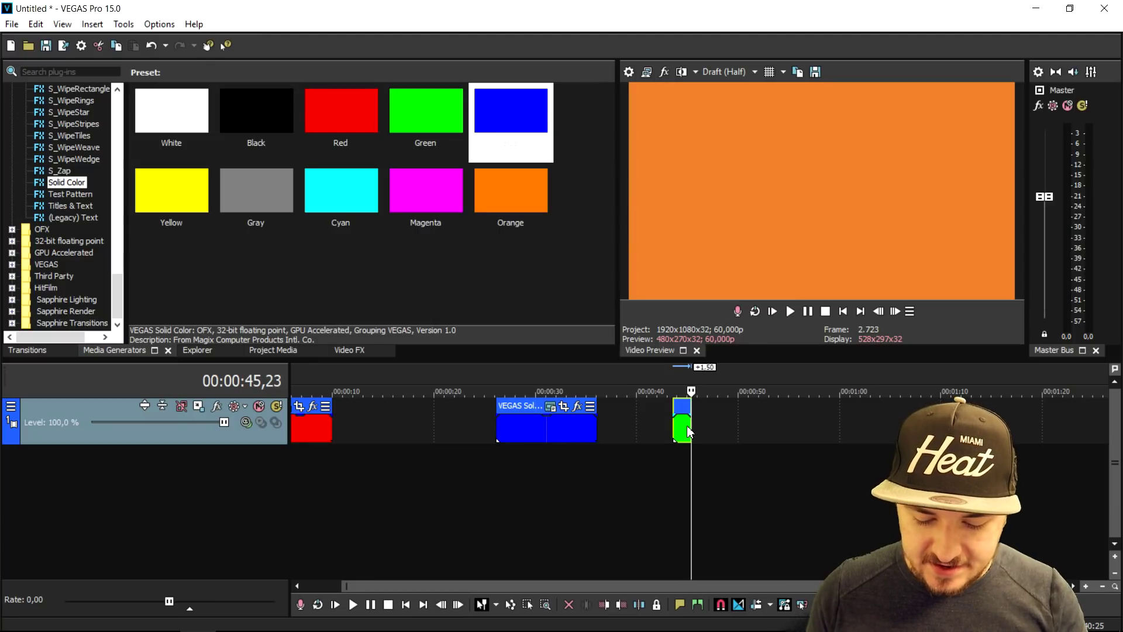
{"action": "left_click_drag", "start_coordinate": [683, 427], "coordinate": [391, 427]}
{"action": "left_click", "coordinate": [389, 427]}
{"action": "scroll", "coordinate": [588, 425], "scroll_direction": "up", "scroll_amount": 4}
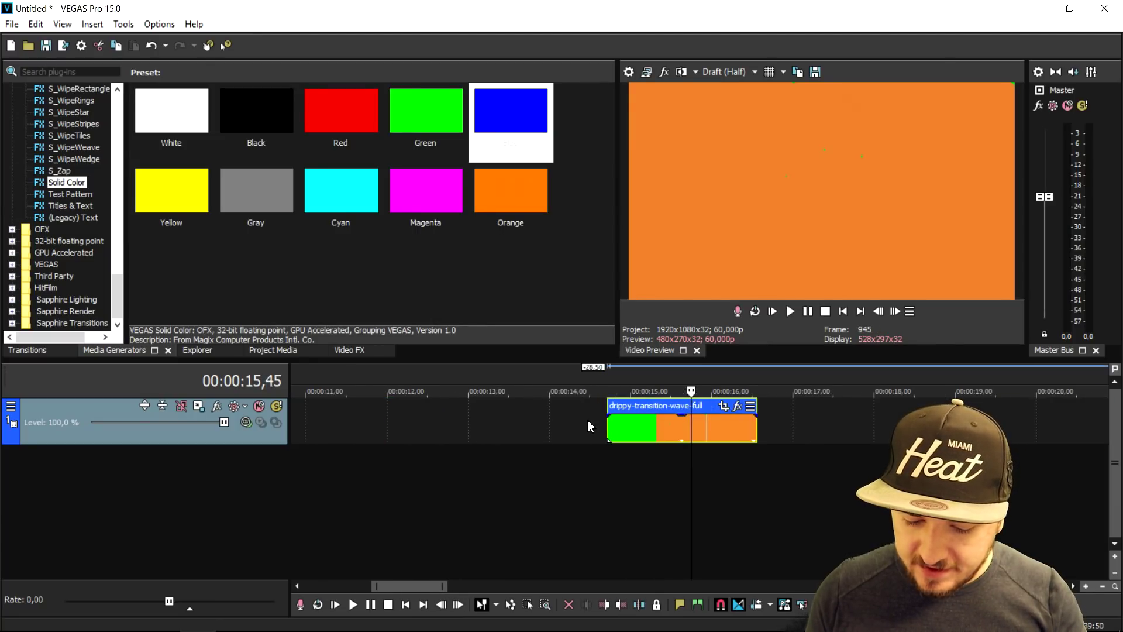
{"action": "left_click", "coordinate": [630, 422]}
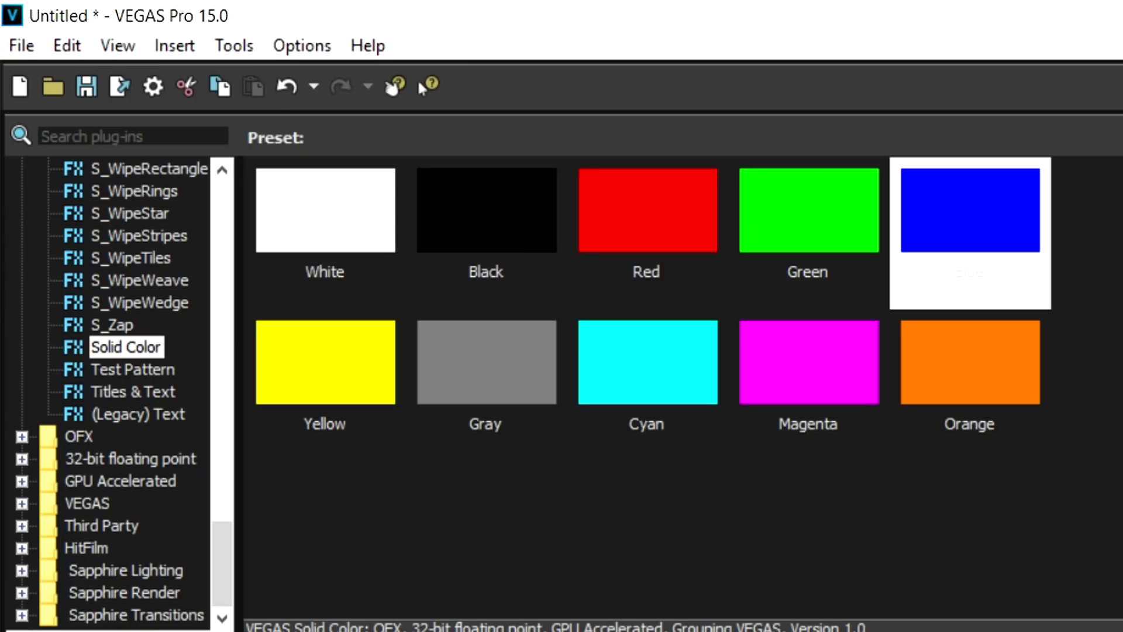
Add Chroma Keyer to drippy-transition-wave-full, disable it, and eyedrop the key colour from the preview.
{"action": "key", "text": "Home"}
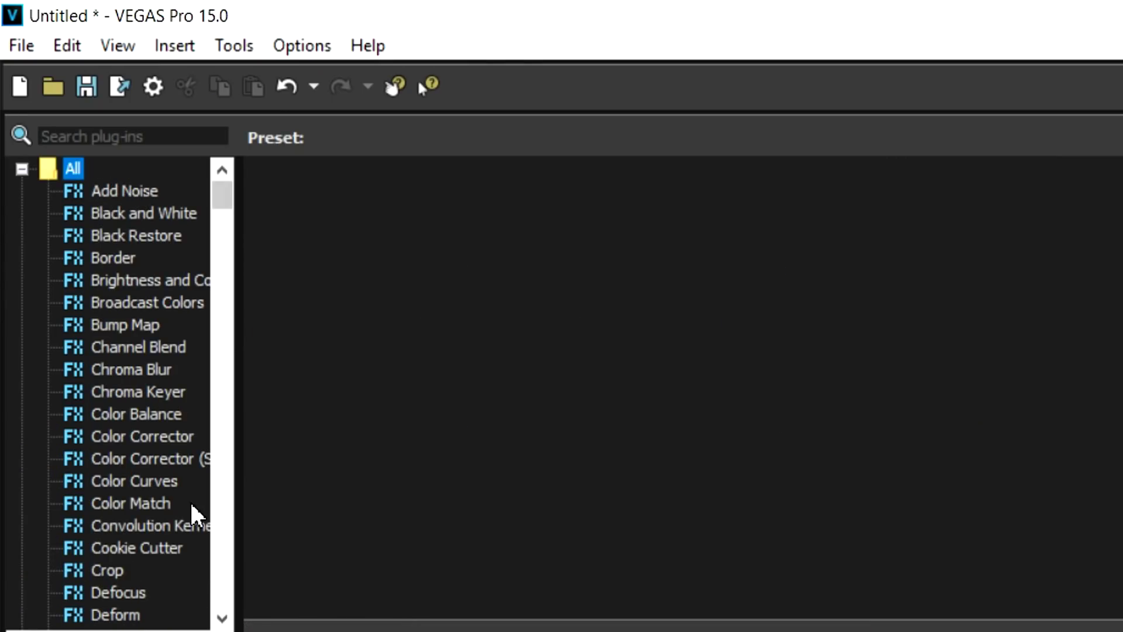
{"action": "left_click_drag", "start_coordinate": [153, 399], "coordinate": [678, 414]}
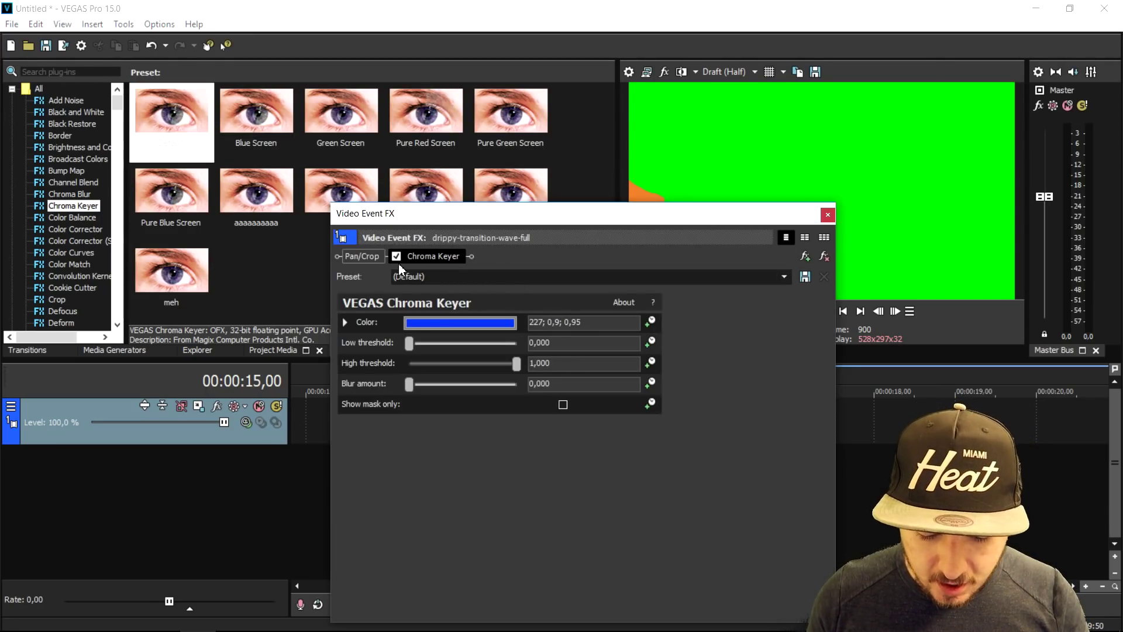
{"action": "left_click", "coordinate": [397, 256]}
{"action": "left_click", "coordinate": [423, 211]}
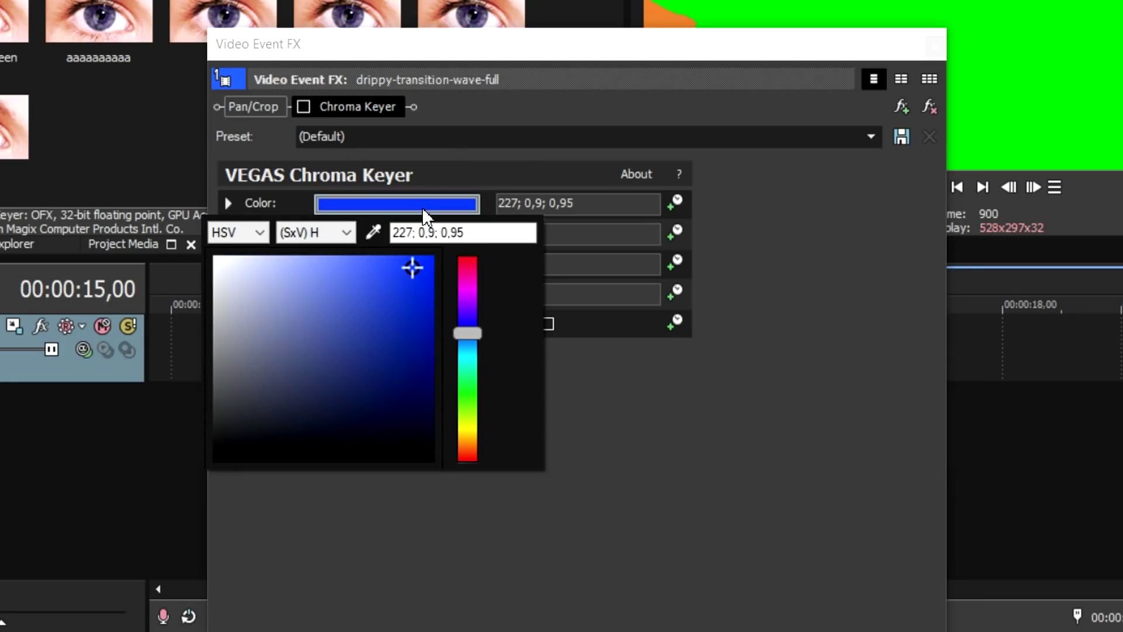
{"action": "left_click", "coordinate": [373, 233]}
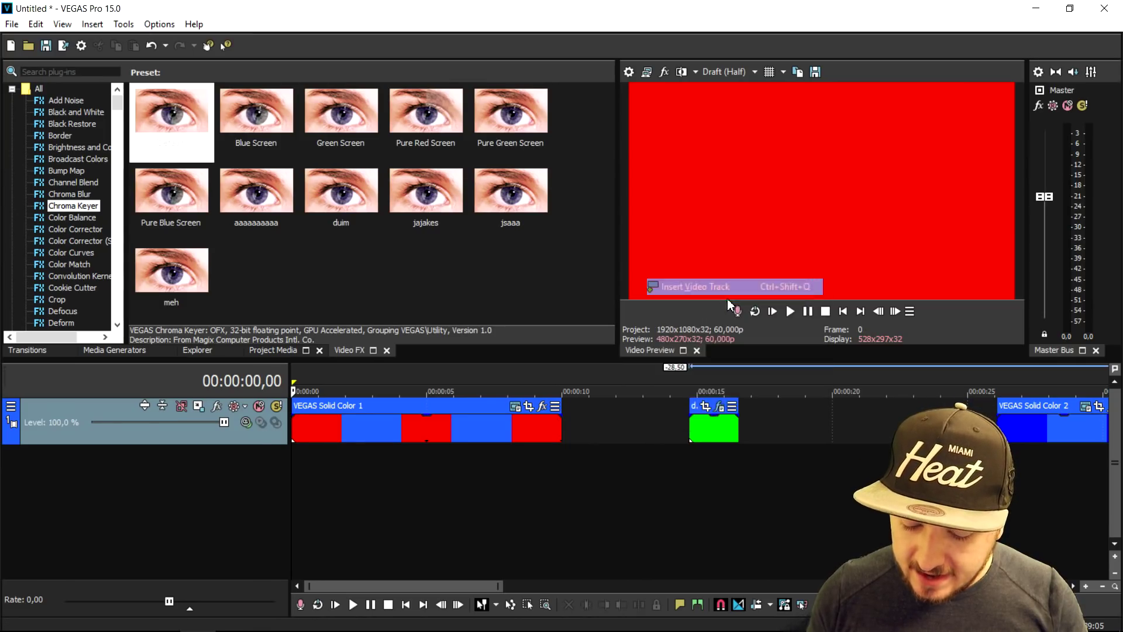
{"action": "left_click", "coordinate": [712, 467]}
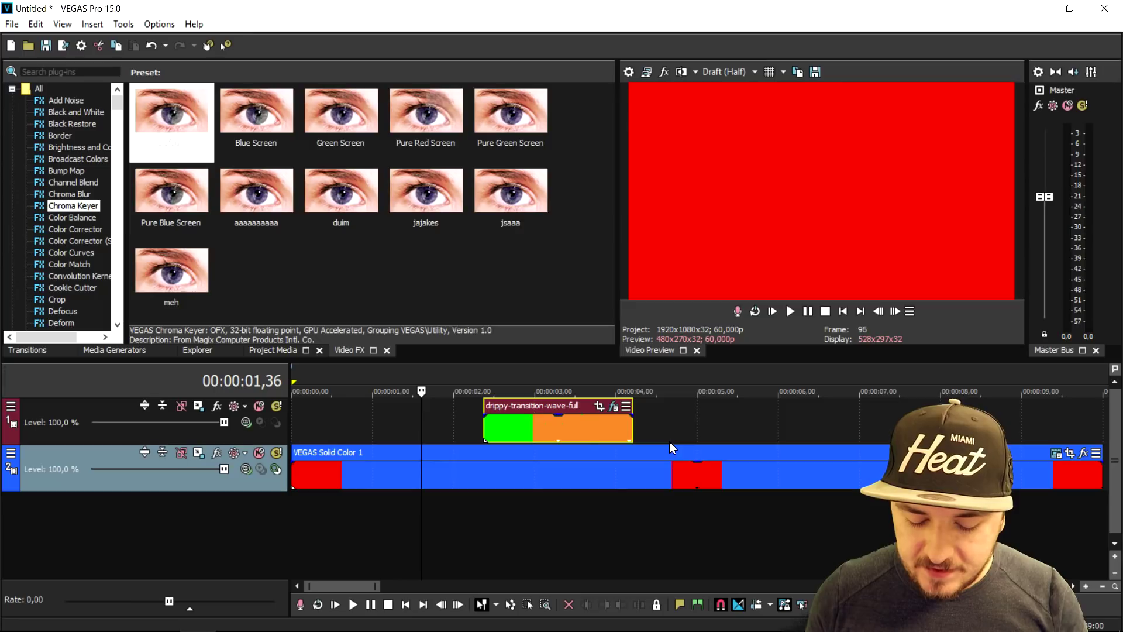
Drag VEGAS Solid Color 2 left toward the playhead.
{"action": "scroll", "coordinate": [669, 441], "scroll_direction": "up", "scroll_amount": 2}
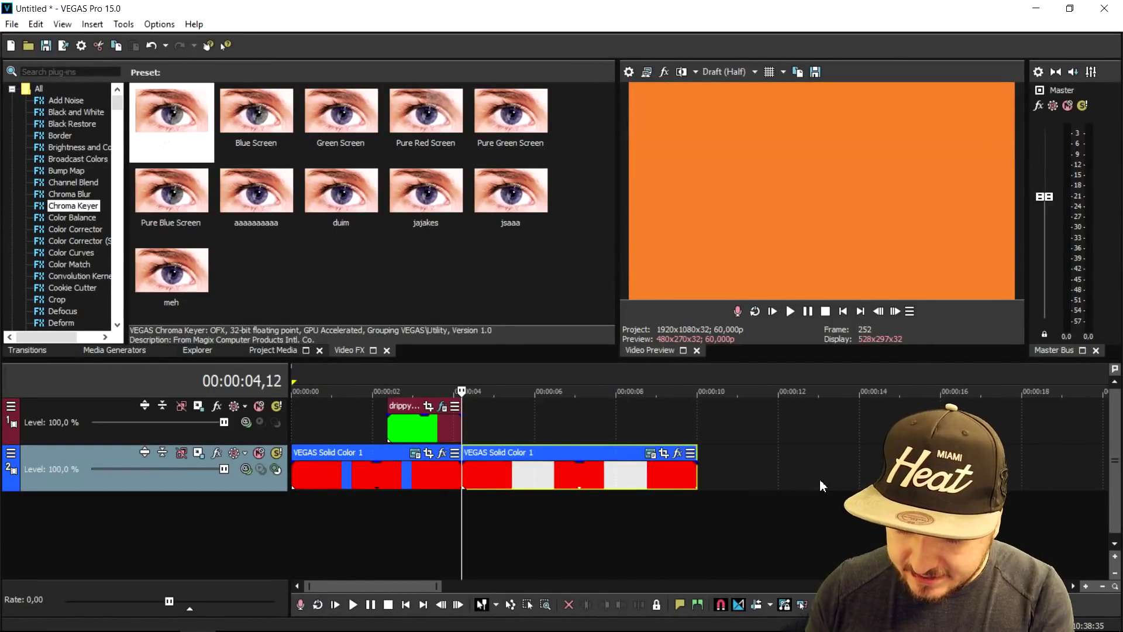
{"action": "scroll", "coordinate": [822, 486], "scroll_direction": "down", "scroll_amount": 4}
{"action": "left_click_drag", "start_coordinate": [730, 476], "coordinate": [440, 477]}
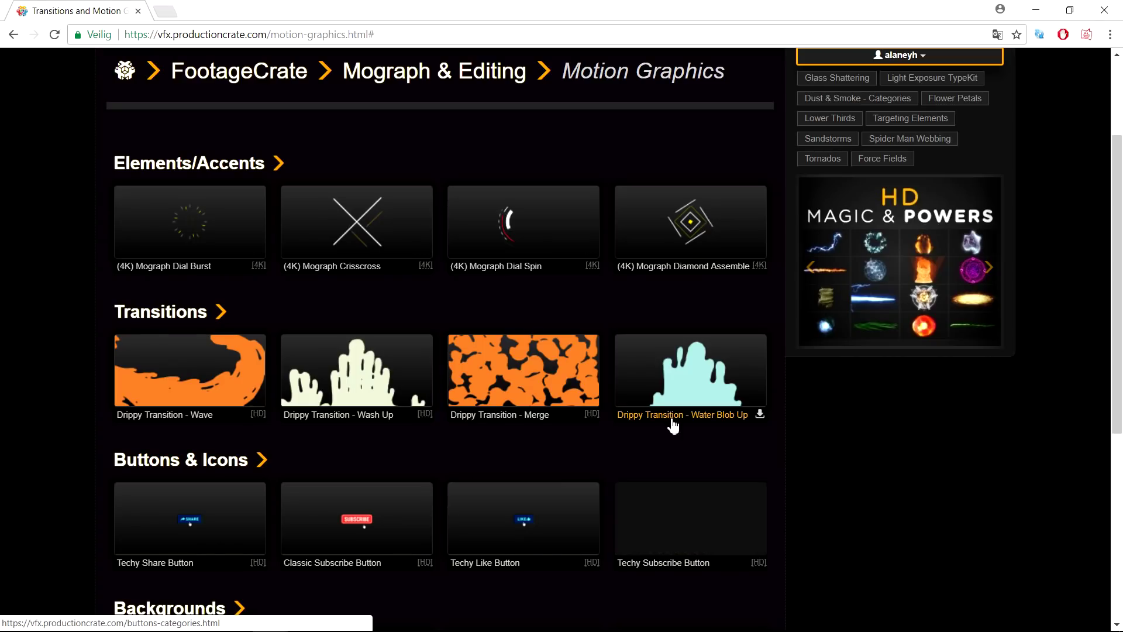
Download Drippy Transition - Water Blob Up from FootageCrate as a MOV file.
{"action": "left_click", "coordinate": [672, 378]}
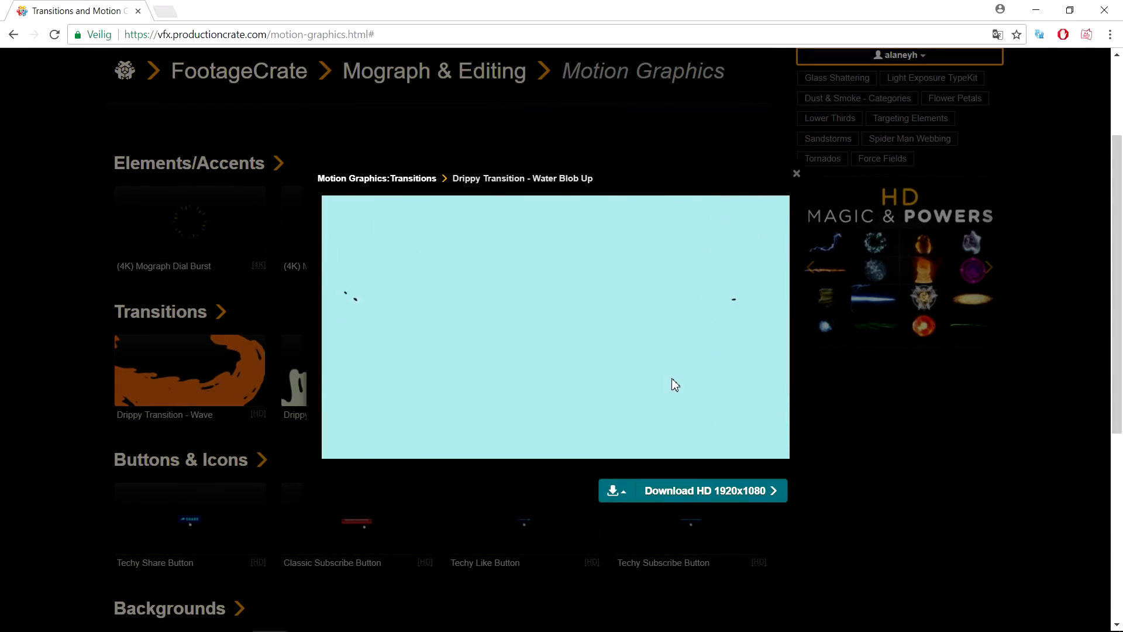
{"action": "left_click", "coordinate": [616, 489]}
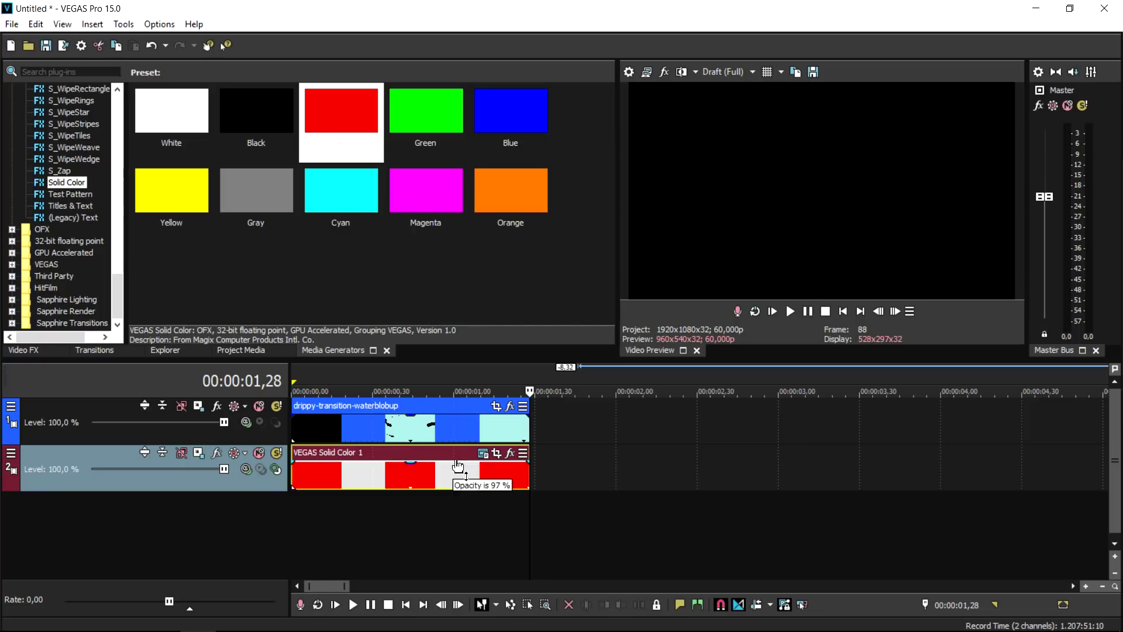
{"action": "left_click", "coordinate": [452, 430]}
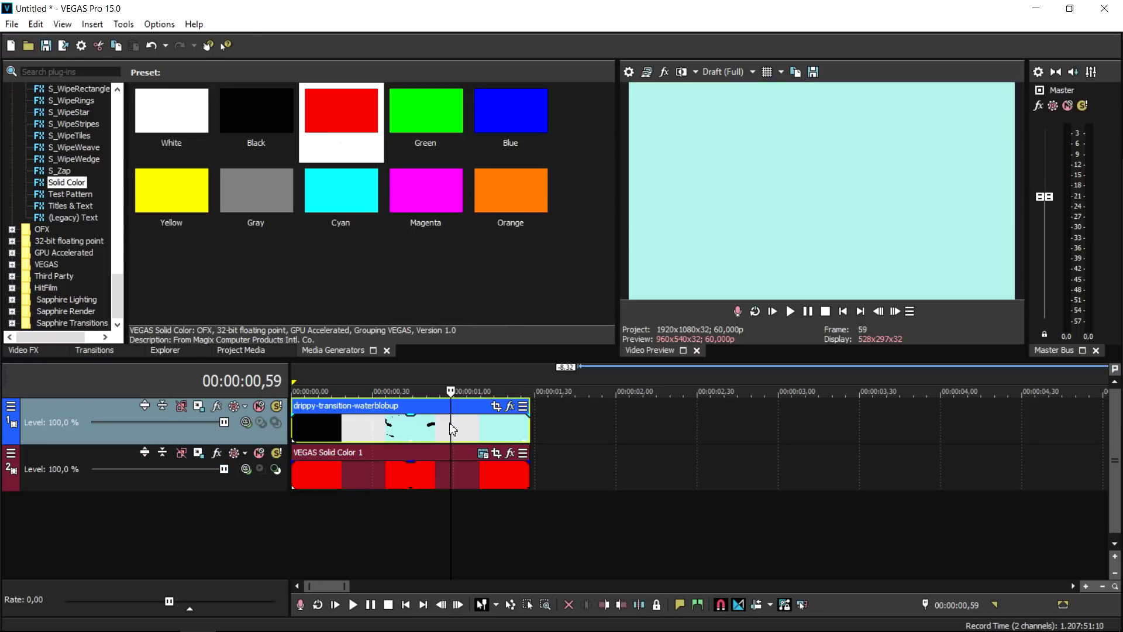
Set the waterblobup clip's alpha channel to Straight (unmatted), then play from the start.
{"action": "right_click", "coordinate": [419, 434]}
{"action": "left_click", "coordinate": [463, 623]}
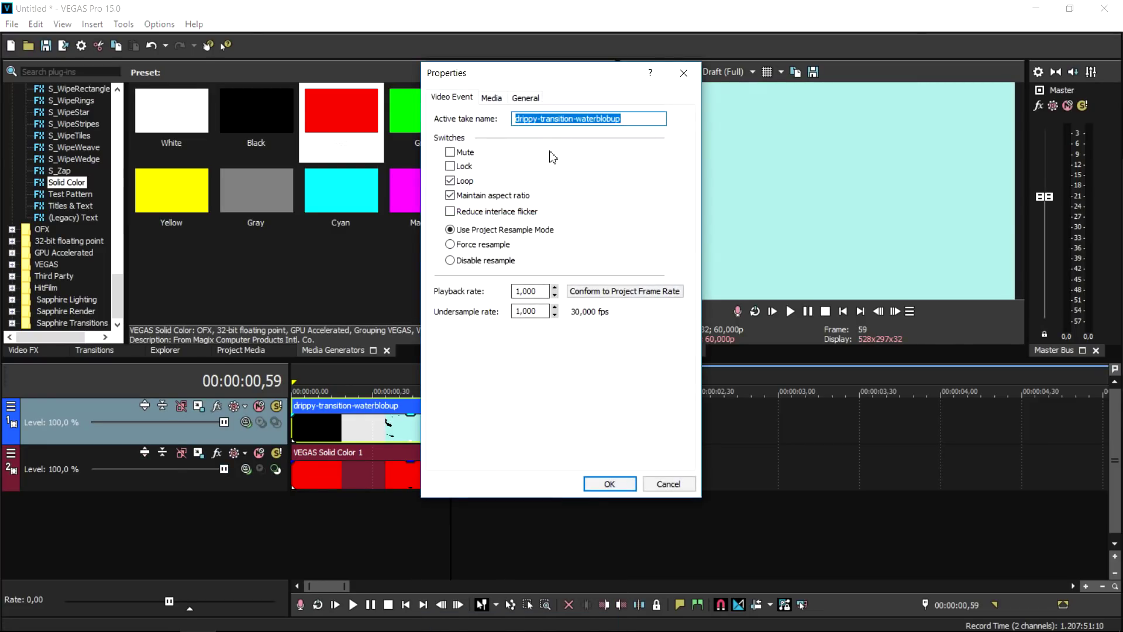
{"action": "left_click", "coordinate": [493, 98]}
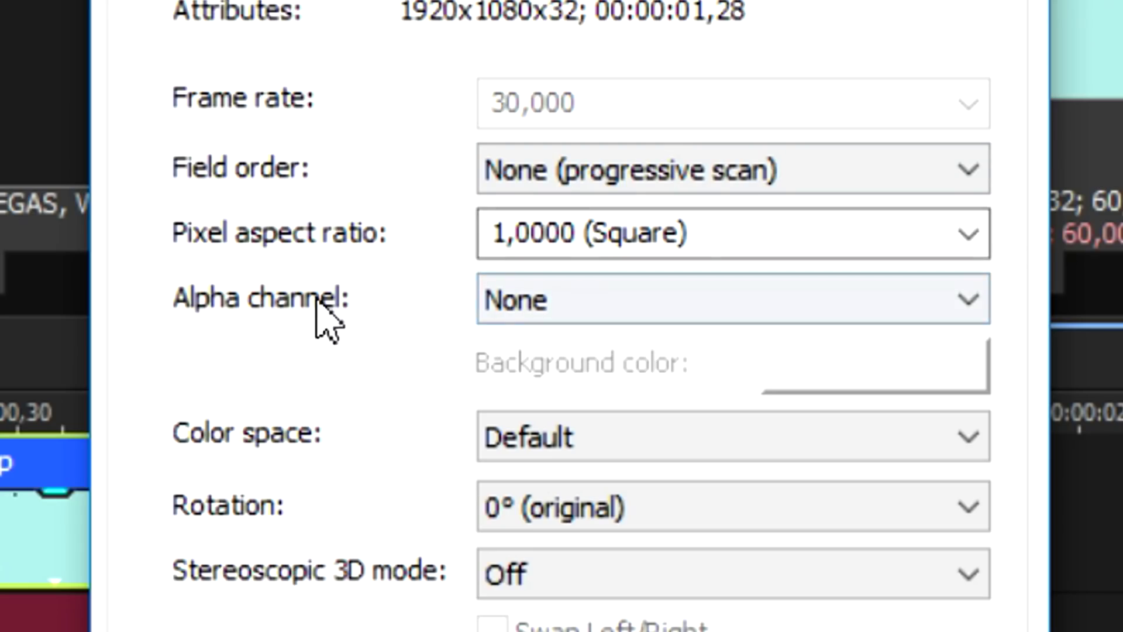
{"action": "left_click", "coordinate": [562, 358]}
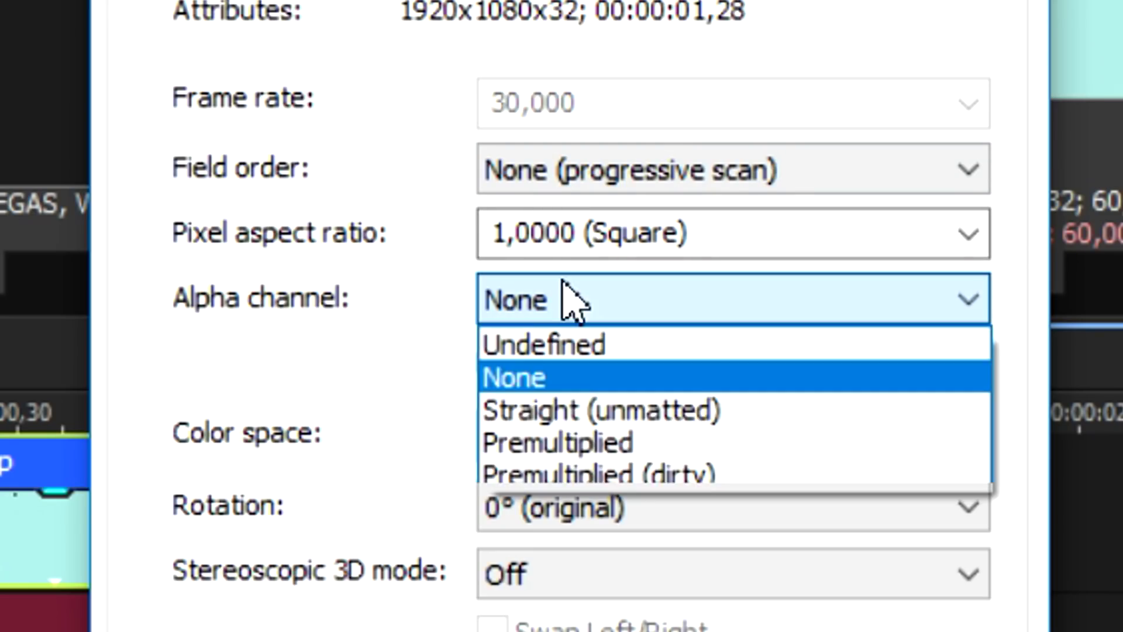
{"action": "left_click", "coordinate": [608, 409]}
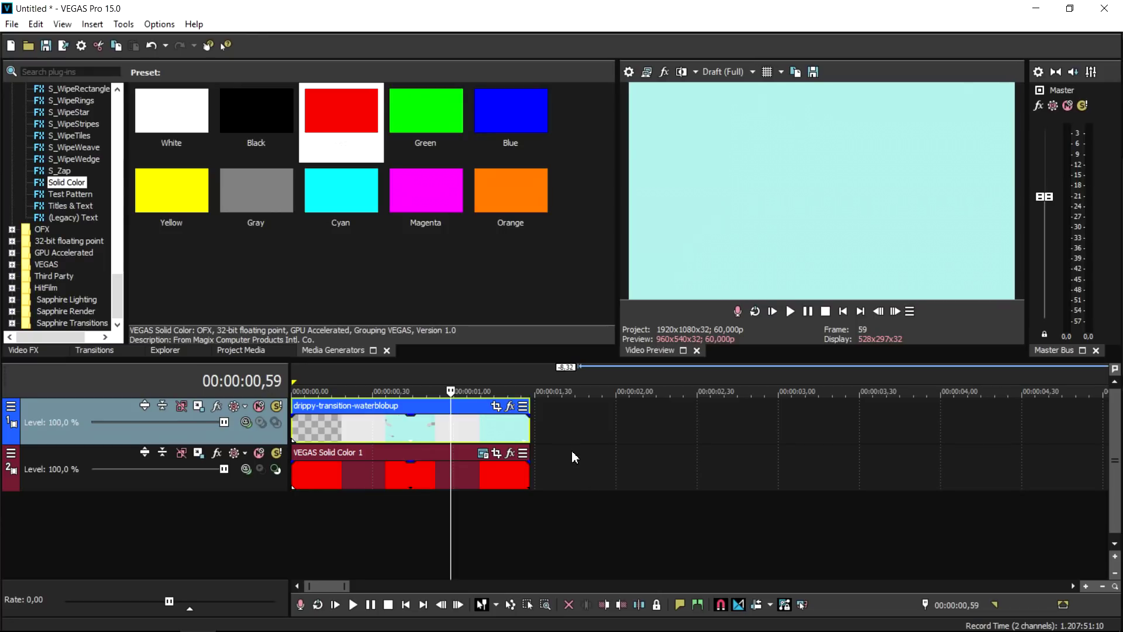
{"action": "left_click", "coordinate": [841, 309]}
{"action": "key", "text": "space"}
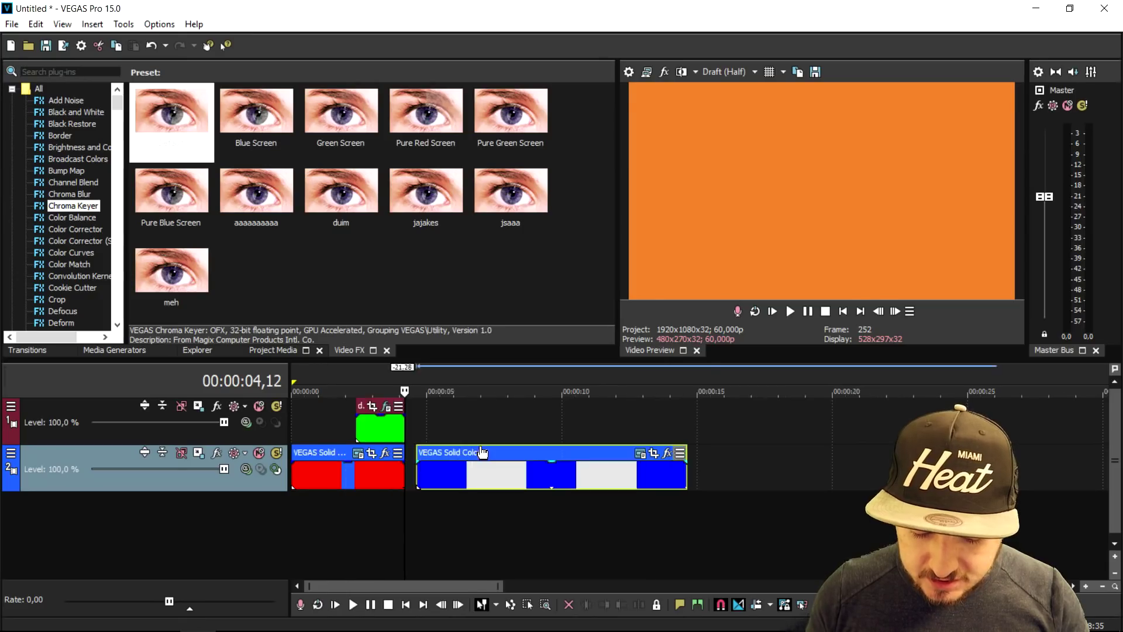
Snap VEGAS Solid Color 2 to the end of Solid Color 1, then select the wave transition event.
{"action": "scroll", "coordinate": [481, 452], "scroll_direction": "up", "scroll_amount": 5}
{"action": "left_click_drag", "start_coordinate": [830, 470], "coordinate": [787, 471]}
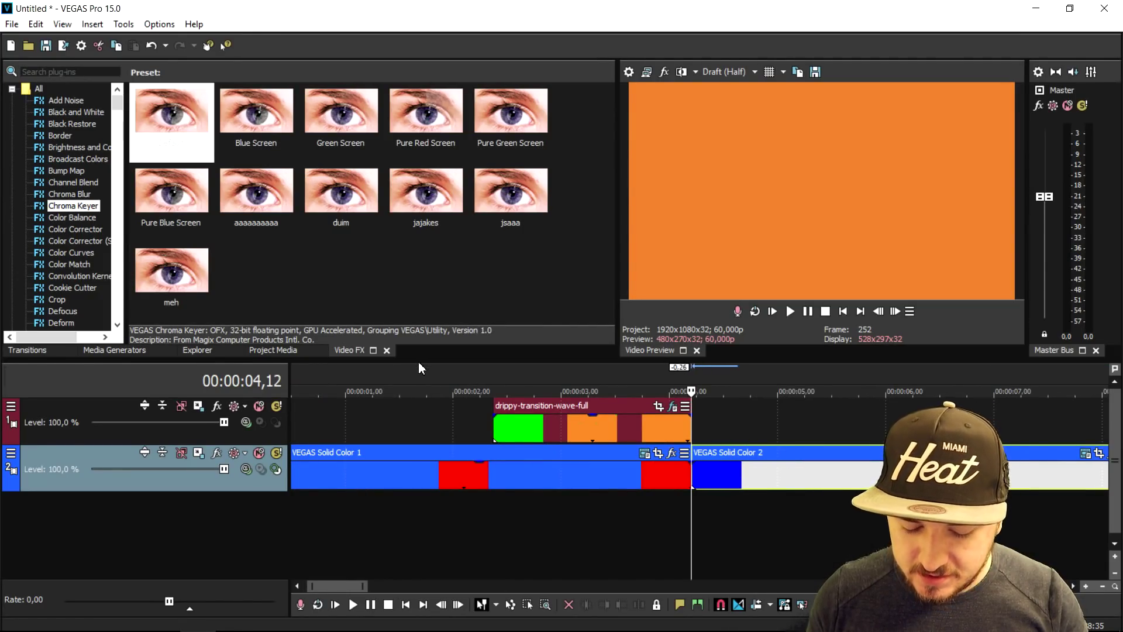
{"action": "left_click", "coordinate": [373, 374]}
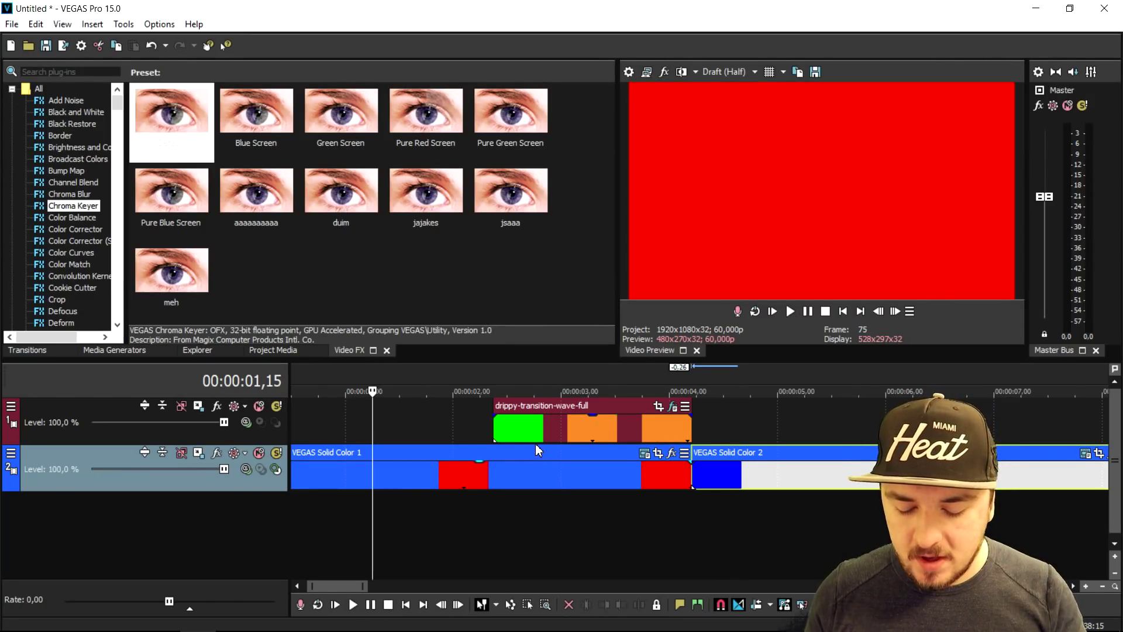
{"action": "left_click", "coordinate": [667, 432]}
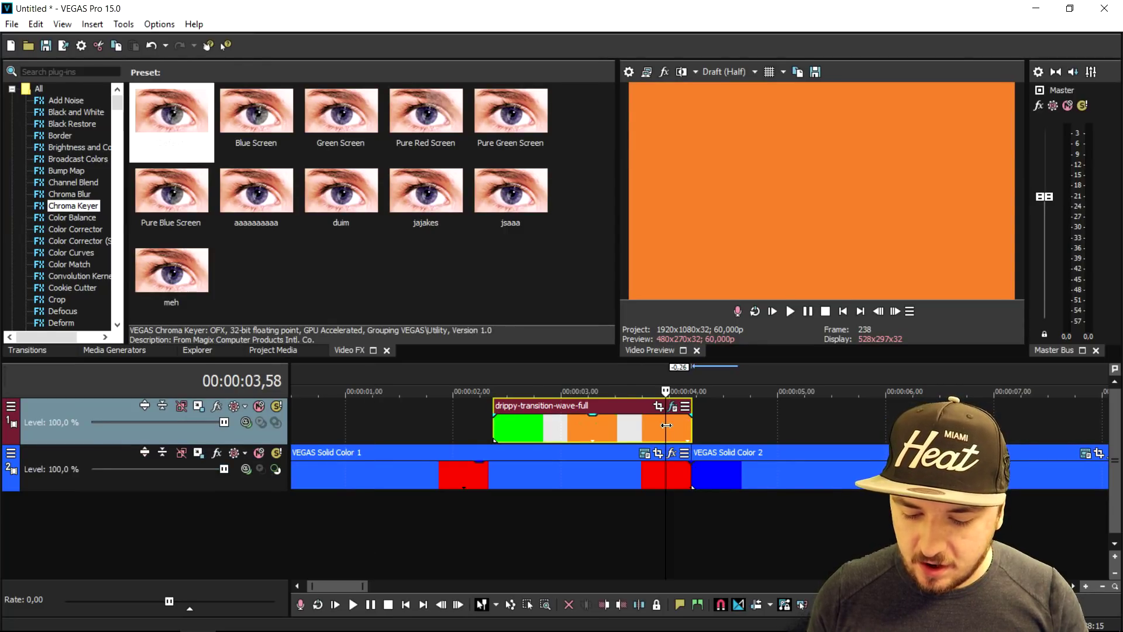
Paste a reversed copy of drippy-transition-wave-full flush after the original, ending near 00:00:06.
{"action": "key", "text": "ctrl+c"}
{"action": "left_click", "coordinate": [700, 430]}
{"action": "key", "text": "ctrl+v"}
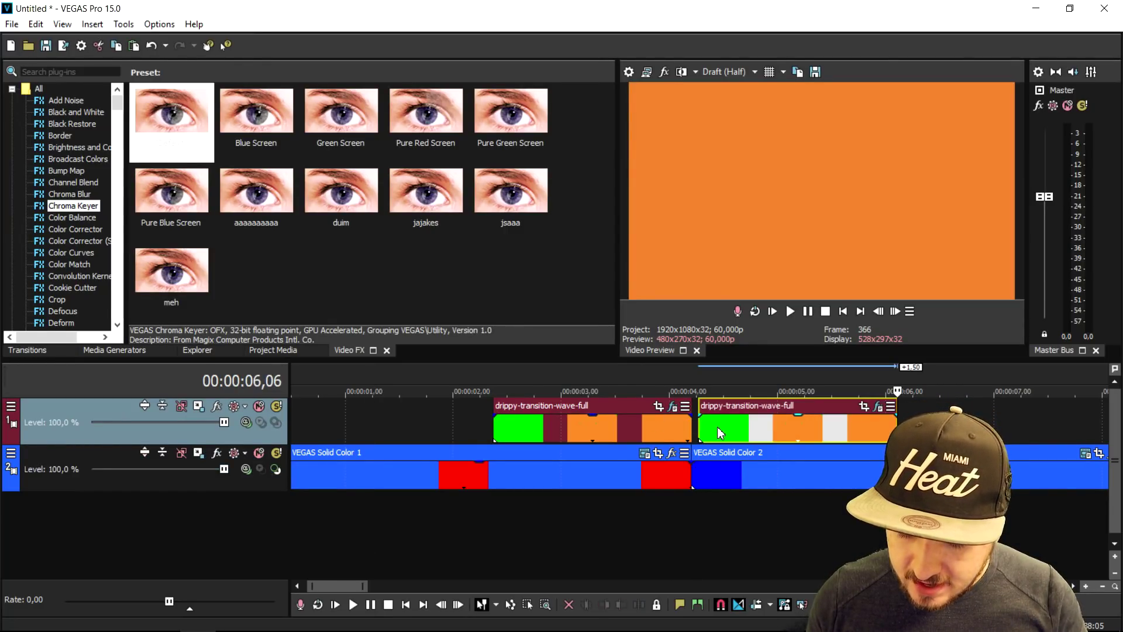
{"action": "right_click", "coordinate": [722, 422]}
{"action": "left_click", "coordinate": [751, 422]}
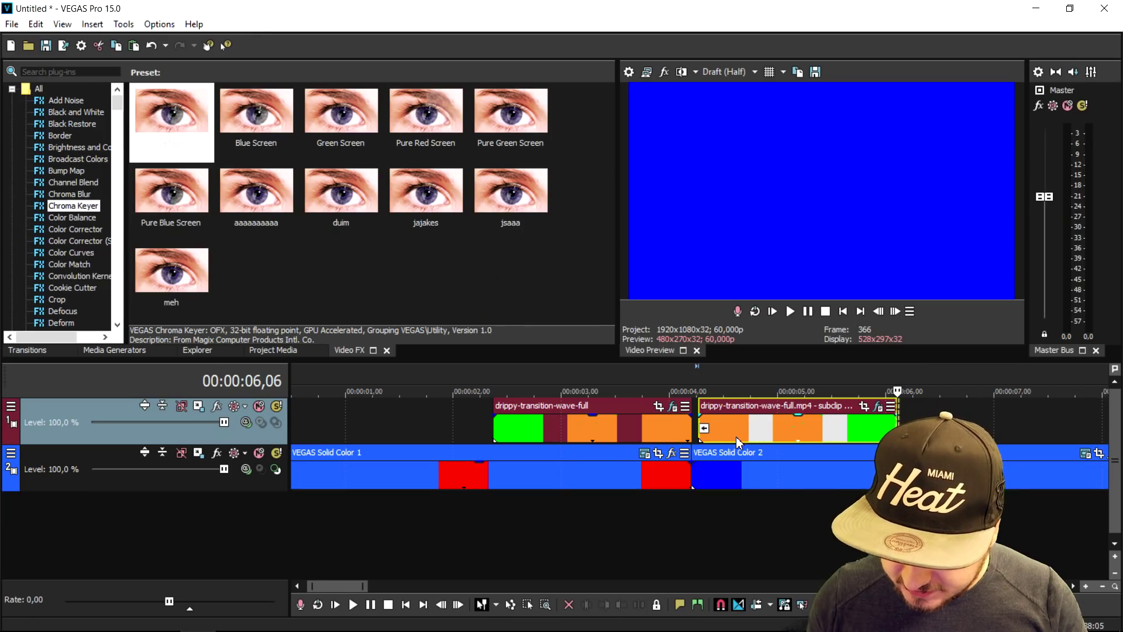
{"action": "left_click_drag", "start_coordinate": [736, 436], "coordinate": [732, 436]}
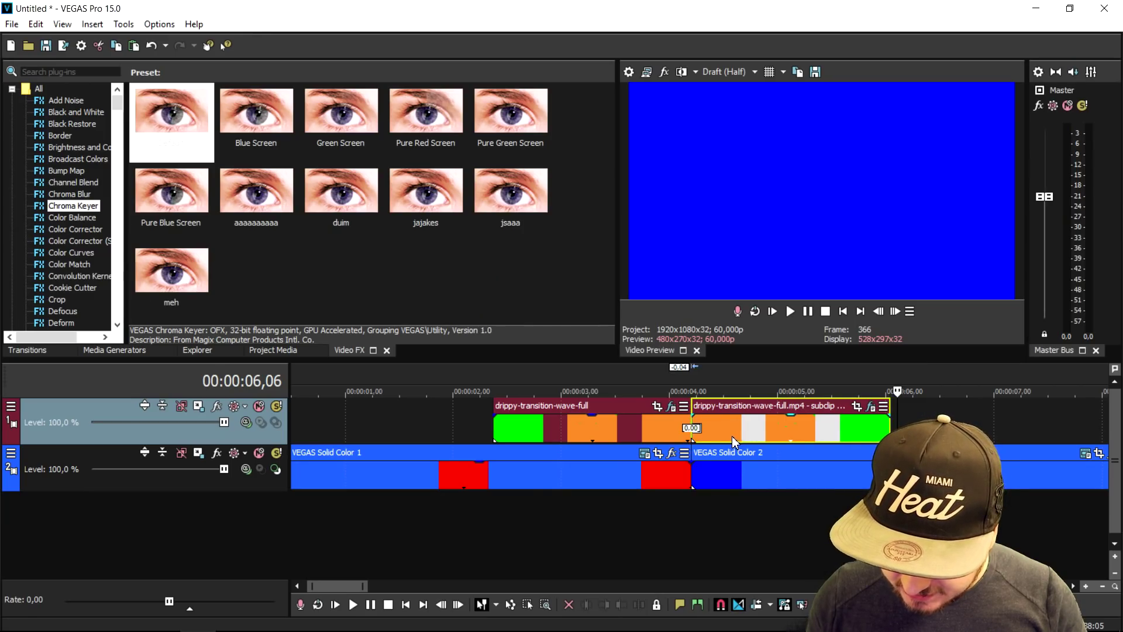
{"action": "left_click", "coordinate": [471, 379]}
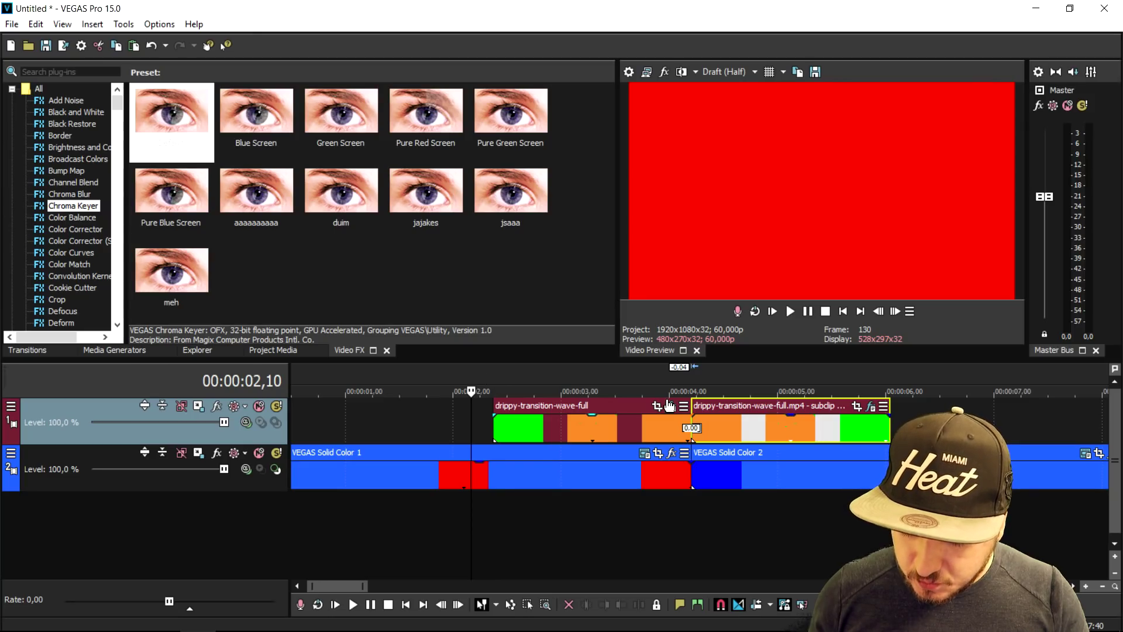
Play back both drippy transitions from about two seconds, then stop and return to the timeline start.
{"action": "key", "text": "space"}
{"action": "right_click", "coordinate": [561, 392]}
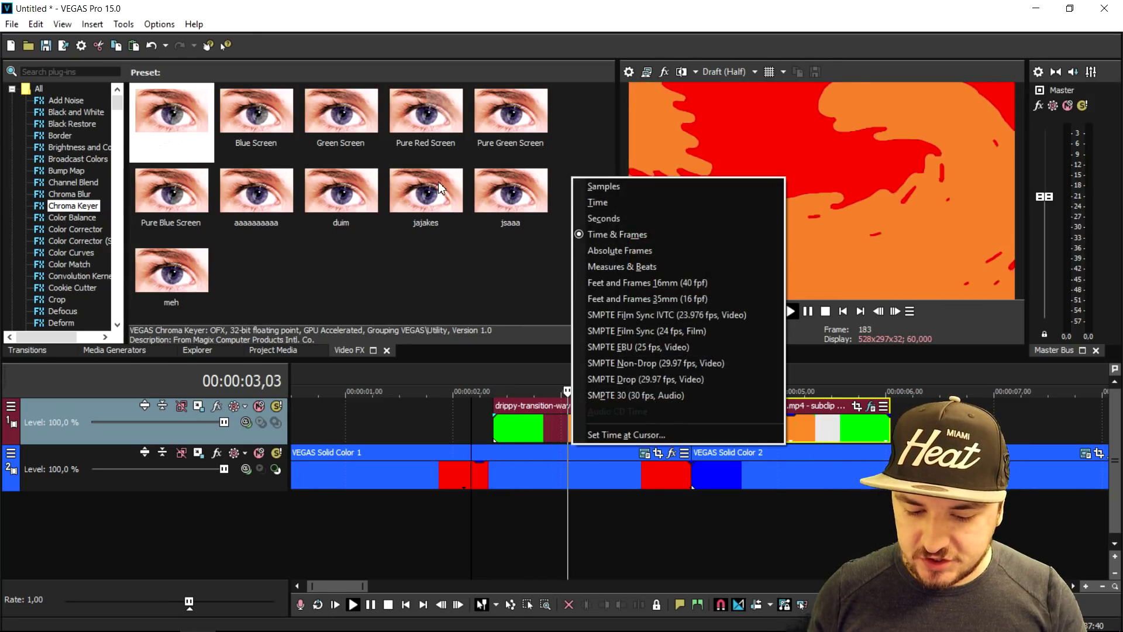
{"action": "key", "text": "Escape"}
{"action": "left_click", "coordinate": [464, 391]}
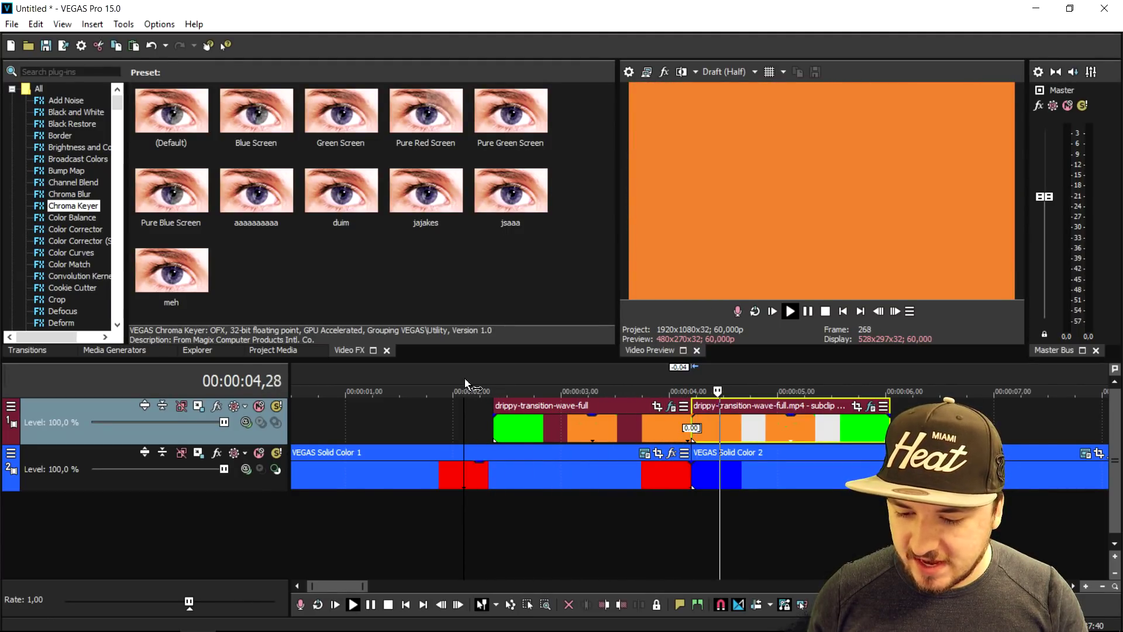
{"action": "scroll", "coordinate": [466, 383], "scroll_direction": "down", "scroll_amount": 5}
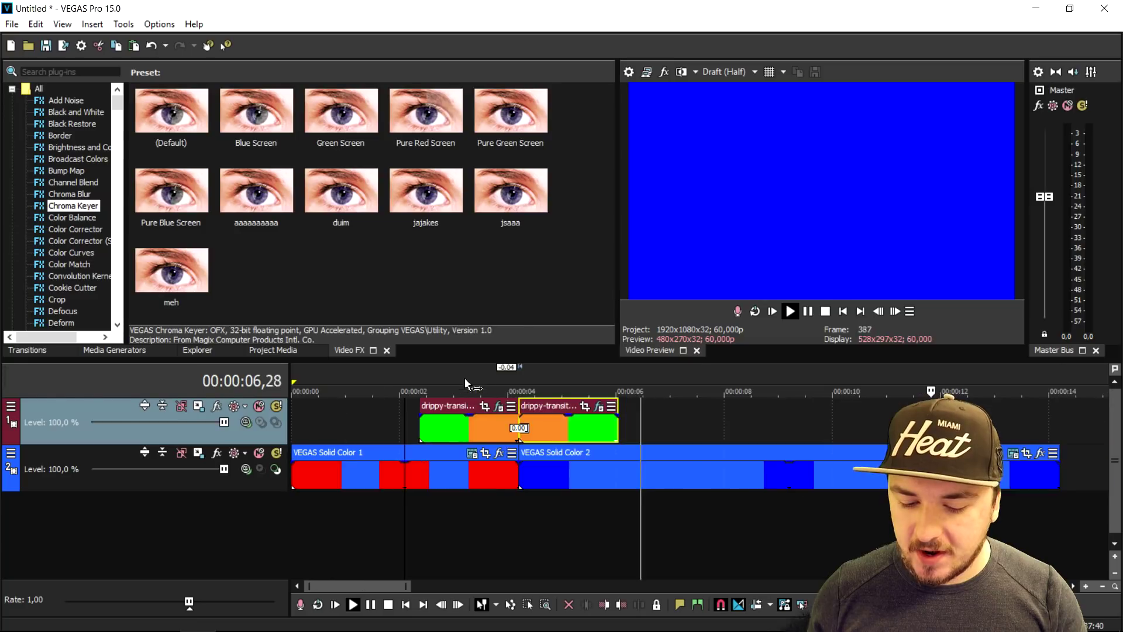
{"action": "key", "text": "space"}
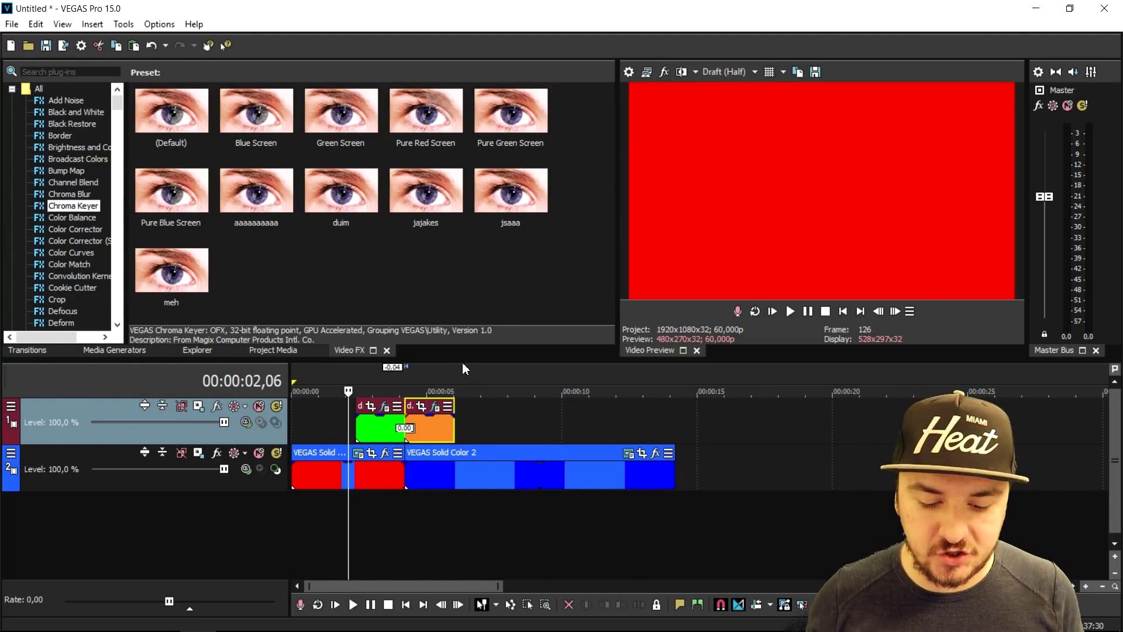
{"action": "key", "text": "ctrl+Home"}
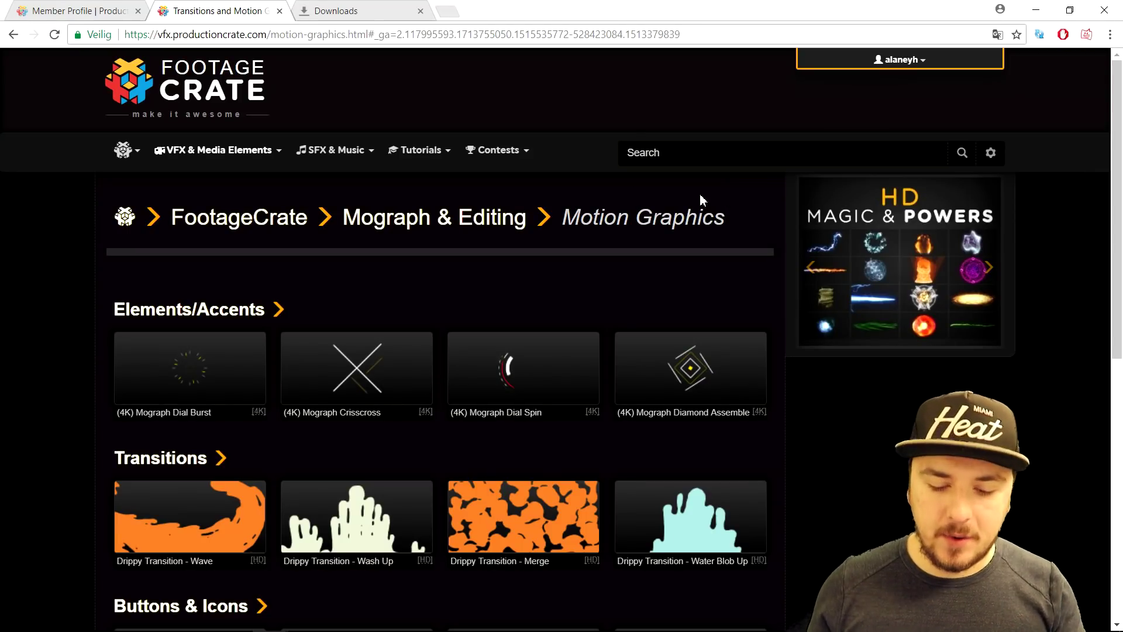
Scroll down to the Lower Thirds category and open its full page.
{"action": "scroll", "coordinate": [570, 200], "scroll_direction": "down", "scroll_amount": 4}
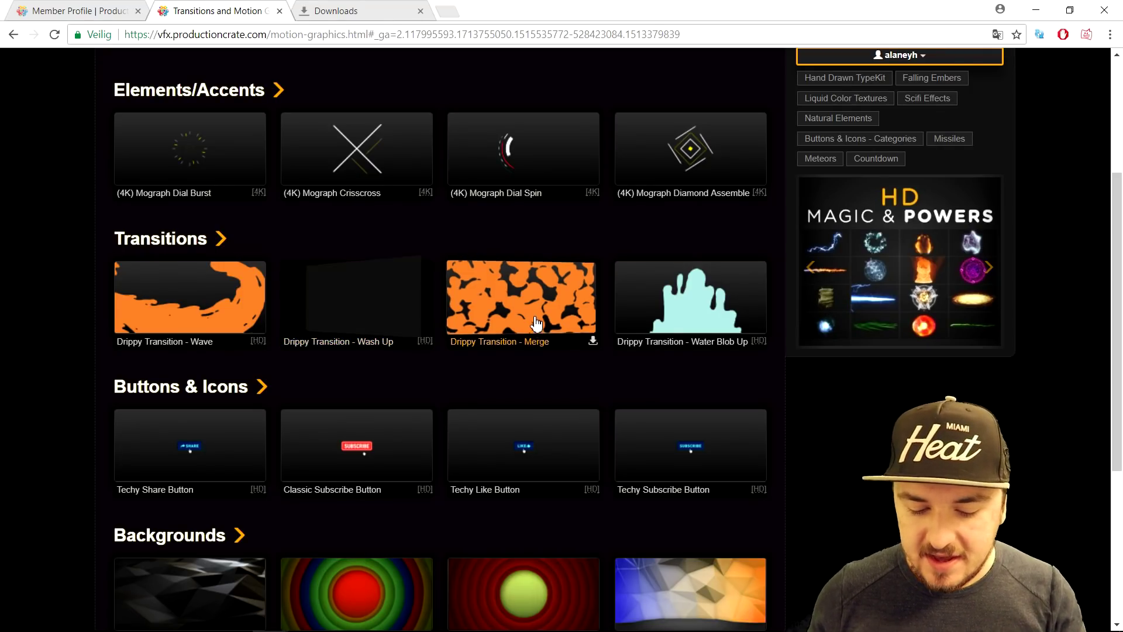
{"action": "scroll", "coordinate": [535, 314], "scroll_direction": "down", "scroll_amount": 4}
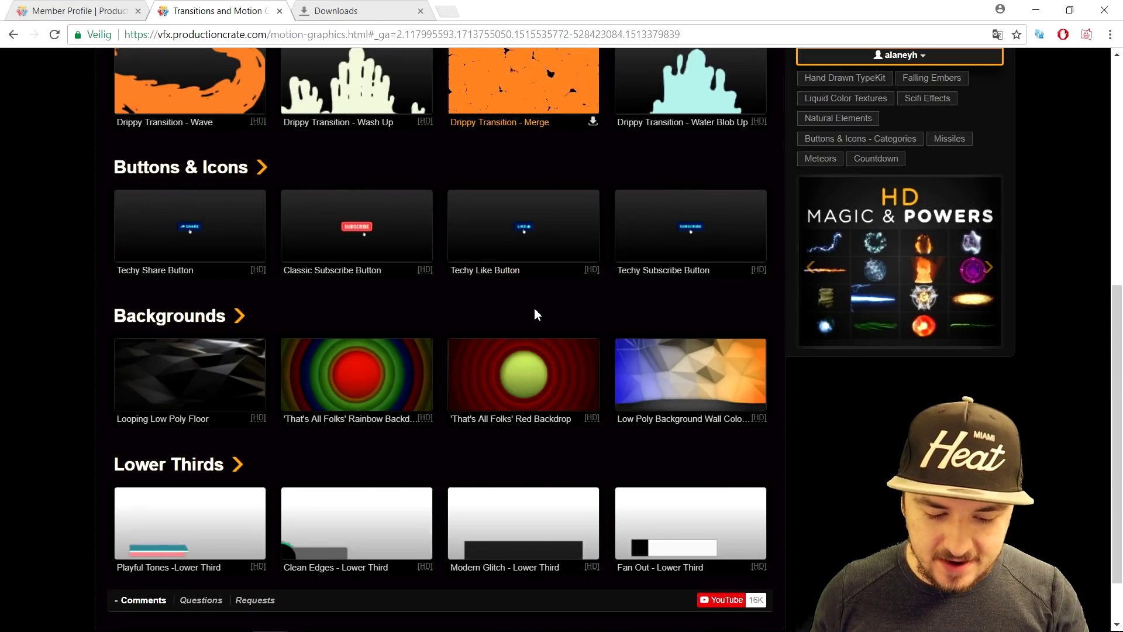
{"action": "scroll", "coordinate": [269, 380], "scroll_direction": "down", "scroll_amount": 1}
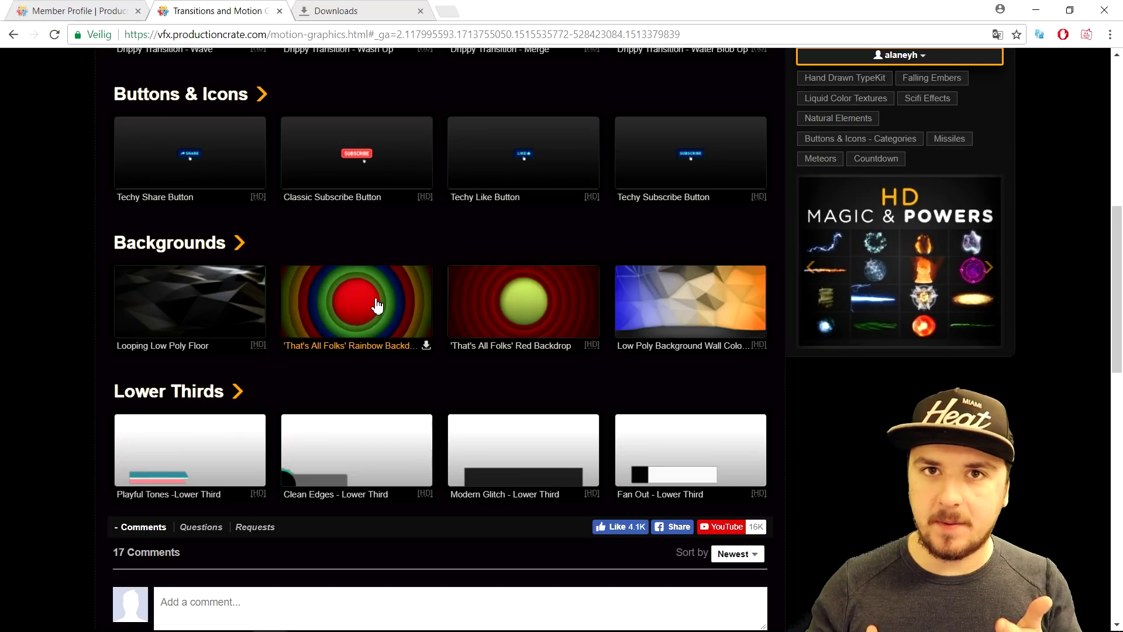
{"action": "scroll", "coordinate": [377, 305], "scroll_direction": "down", "scroll_amount": 2}
{"action": "scroll", "coordinate": [377, 306], "scroll_direction": "down", "scroll_amount": 1}
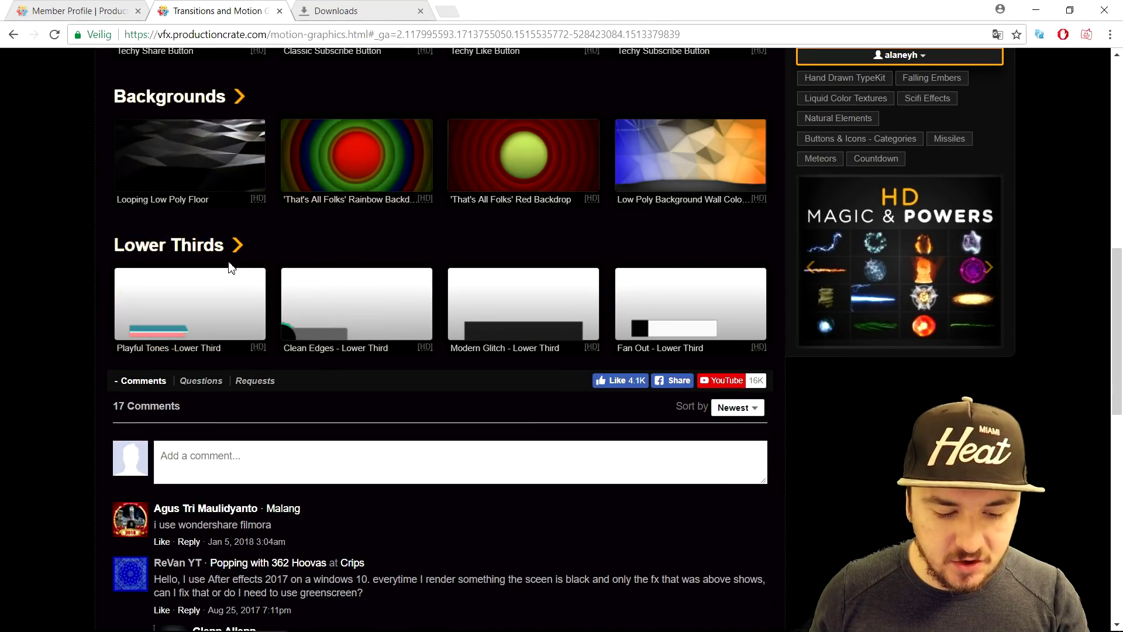
{"action": "left_click", "coordinate": [176, 246]}
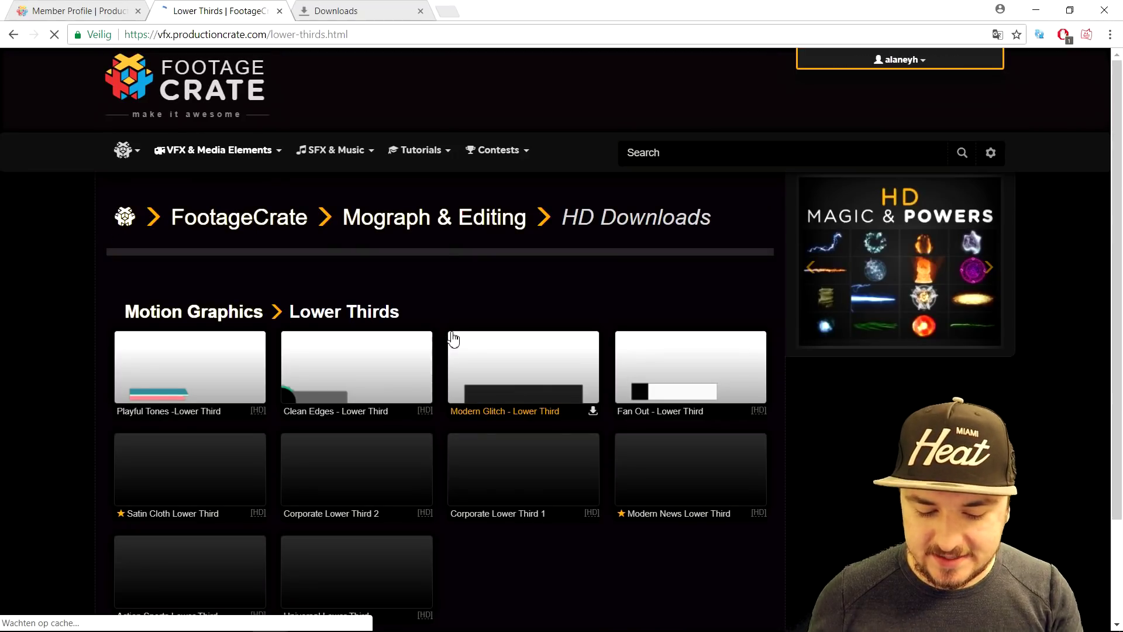
Open the Modern News Lower Third preview and download it as an HD 1920x1080 MP4.
{"action": "scroll", "coordinate": [451, 340], "scroll_direction": "down", "scroll_amount": 2}
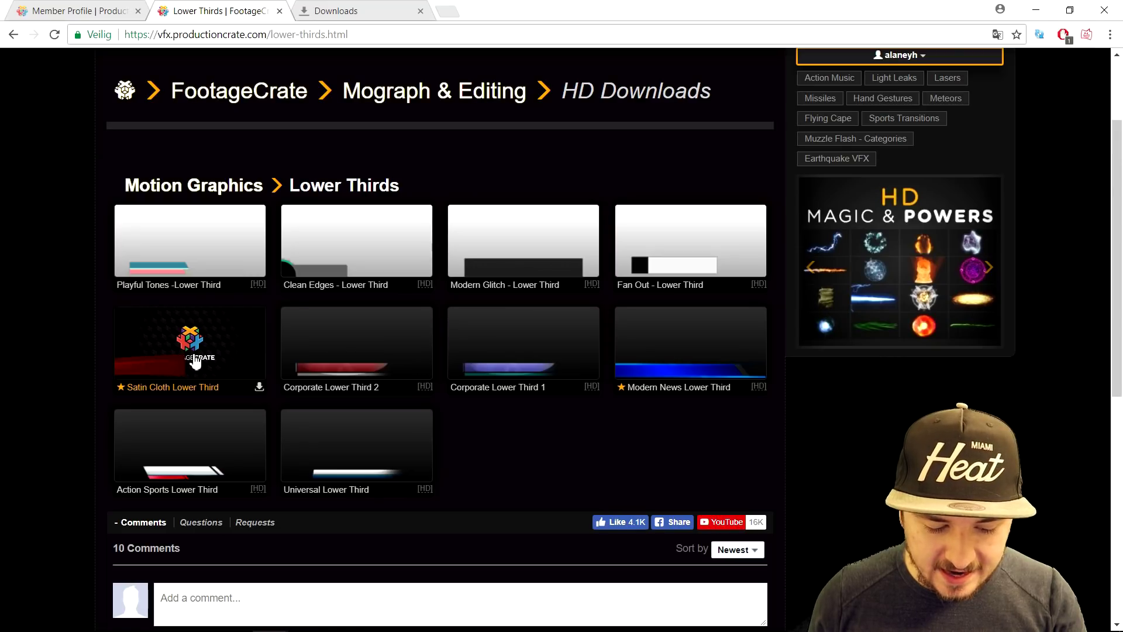
{"action": "mouse_move", "coordinate": [706, 361]}
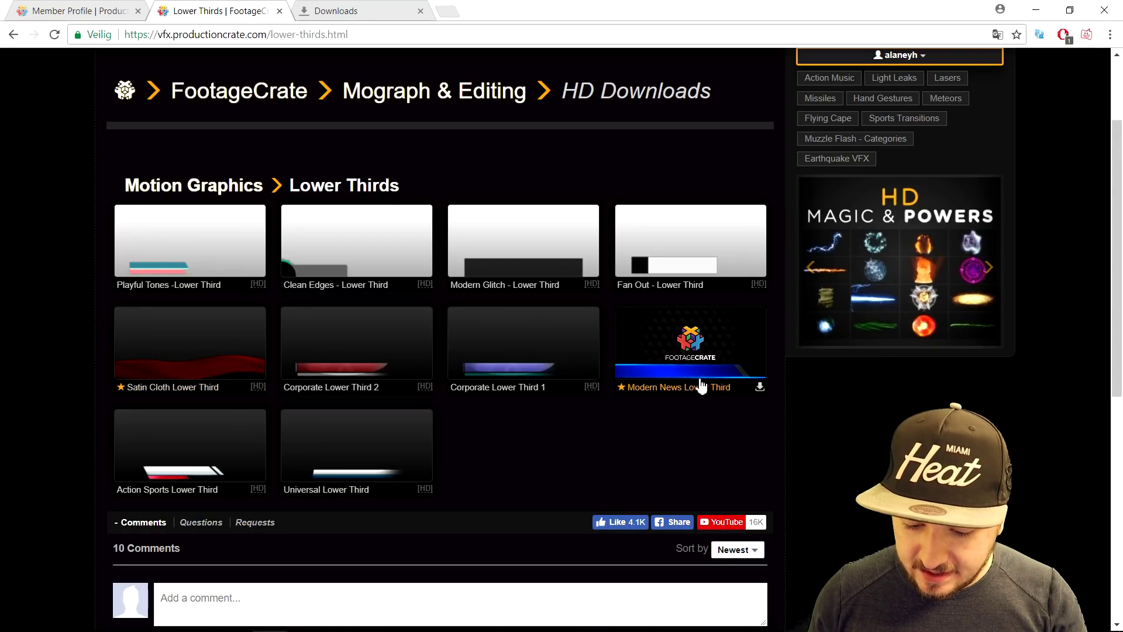
{"action": "left_click", "coordinate": [674, 387]}
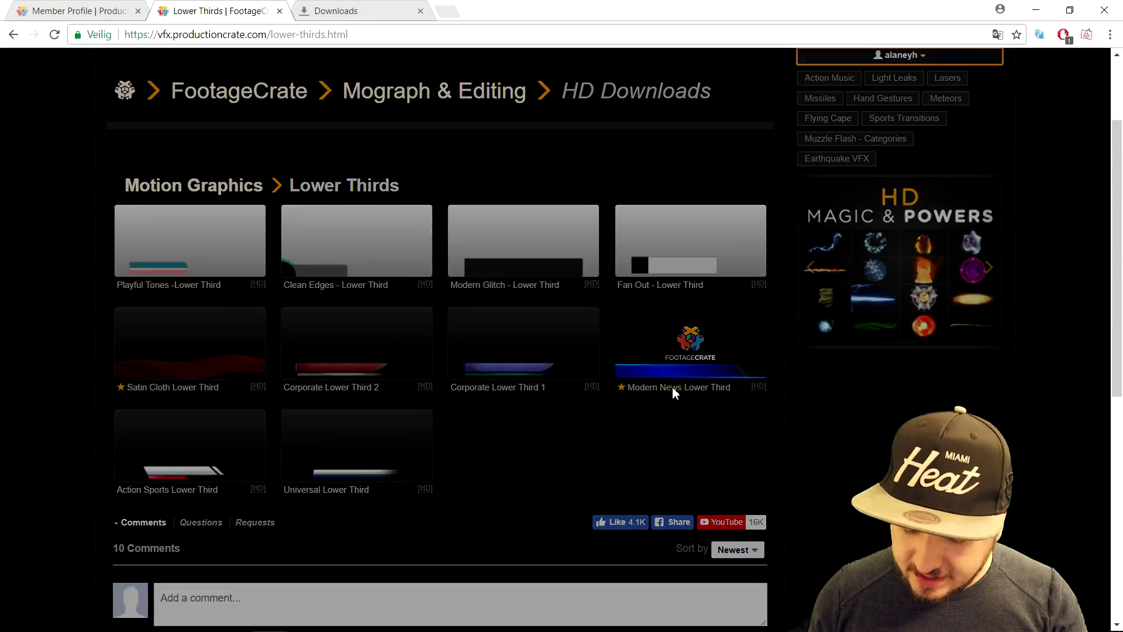
{"action": "left_click", "coordinate": [616, 491]}
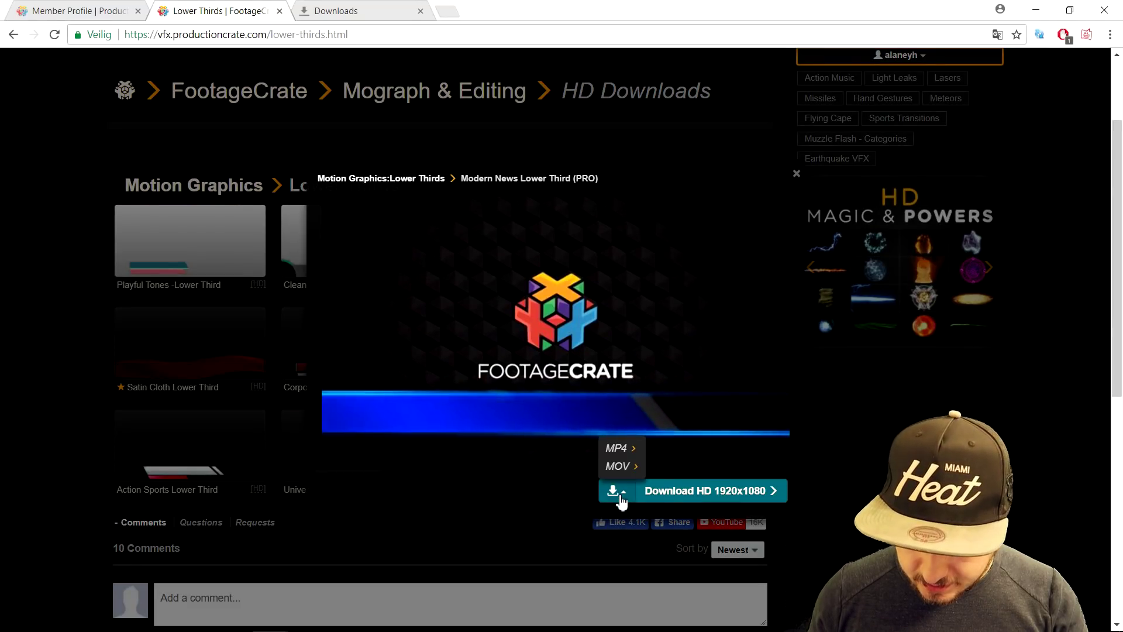
{"action": "left_click", "coordinate": [625, 452]}
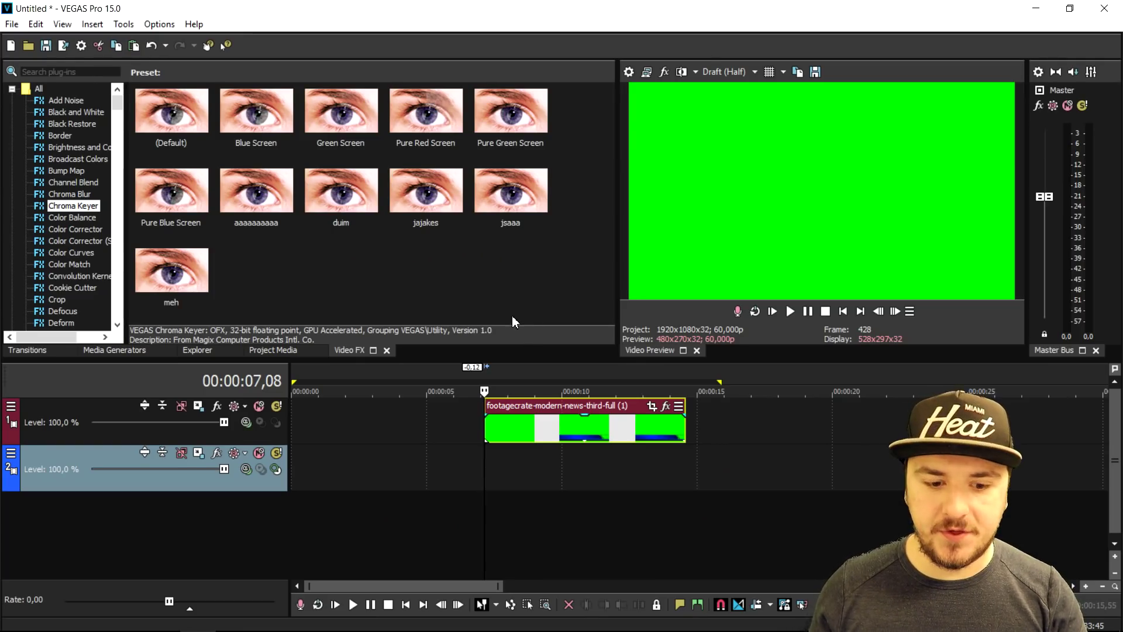
Apply the default Chroma Keyer preset to the footagecrate-modern-news-third-full clip.
{"action": "left_click_drag", "start_coordinate": [179, 130], "coordinate": [728, 401]}
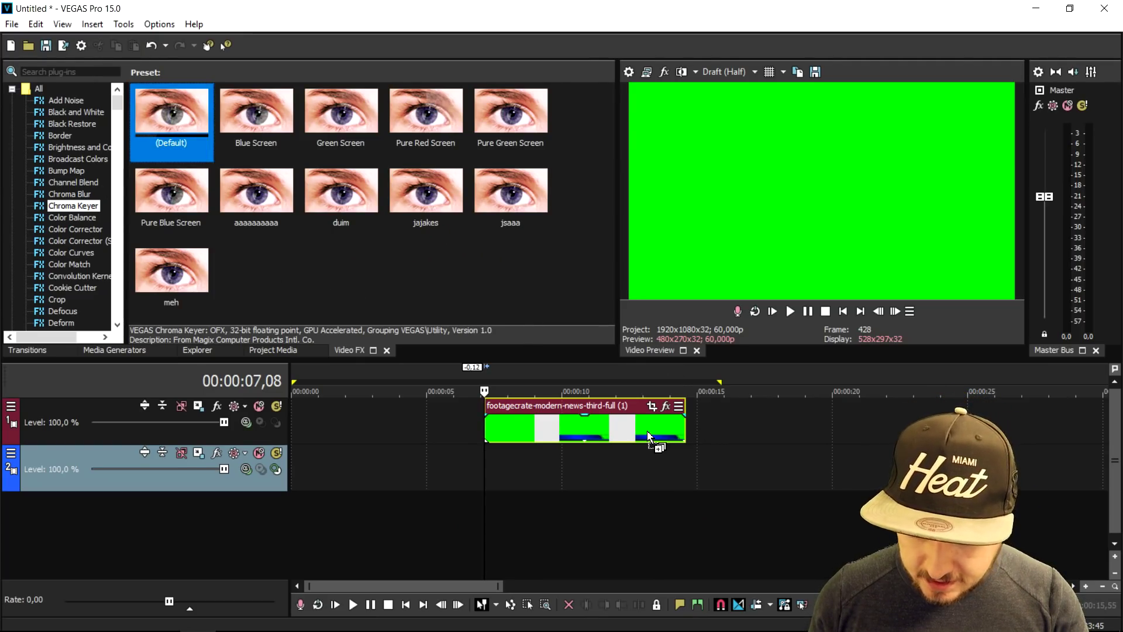
{"action": "left_click_drag", "start_coordinate": [648, 436], "coordinate": [648, 436]}
{"action": "left_click", "coordinate": [368, 393]}
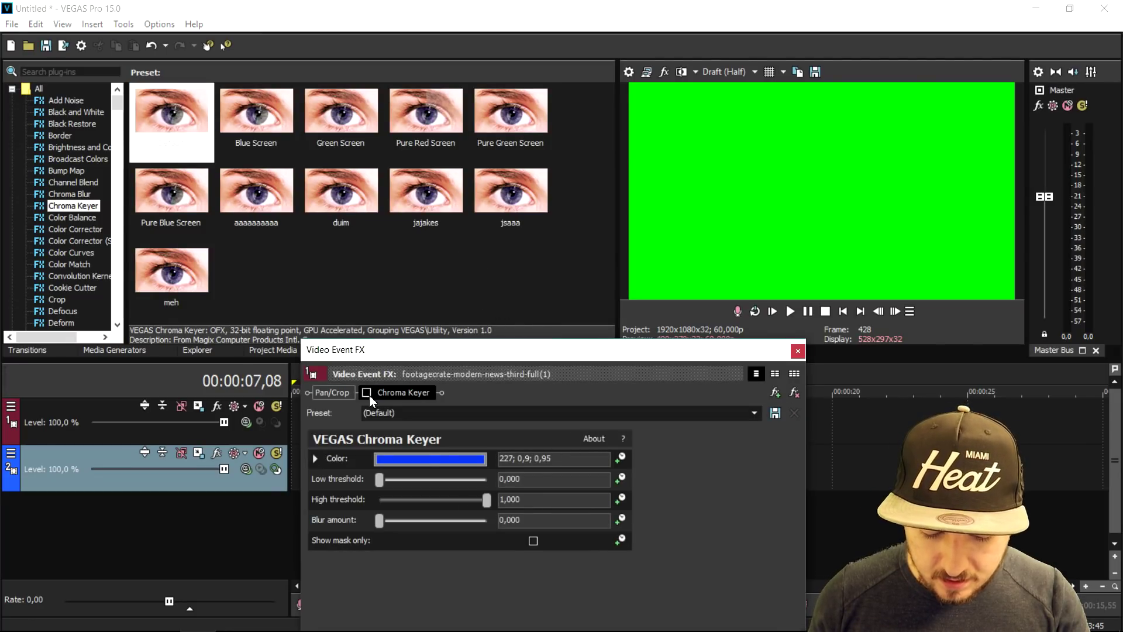
Sample the green background as the key colour and close the Video Event FX window.
{"action": "left_click", "coordinate": [443, 465]}
{"action": "left_click", "coordinate": [414, 470]}
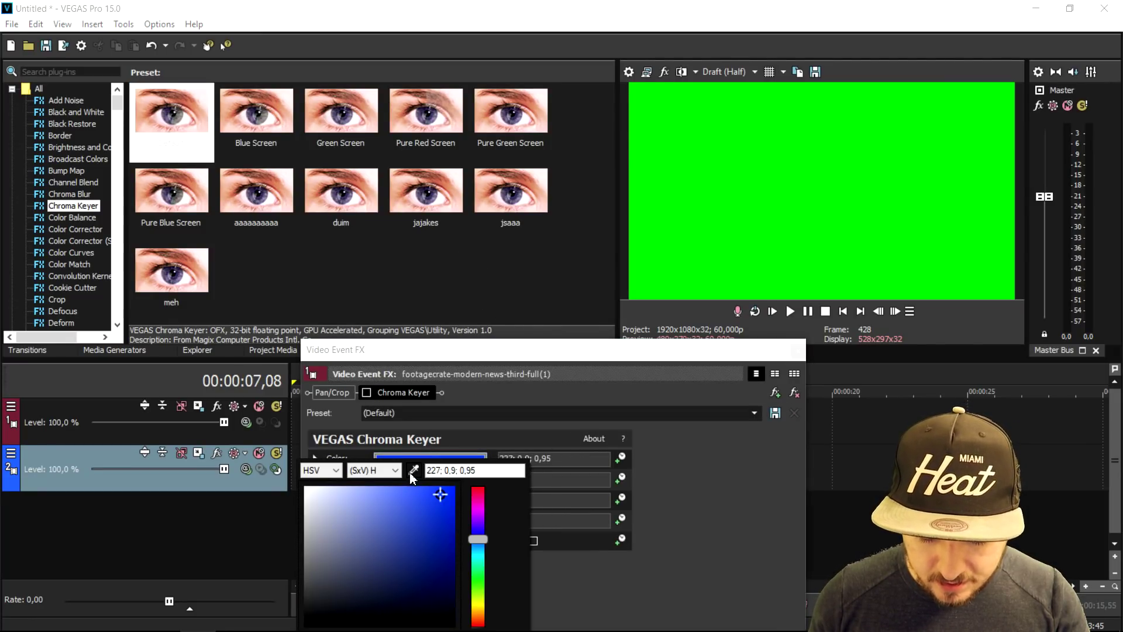
{"action": "left_click", "coordinate": [722, 168]}
{"action": "key", "text": "Return"}
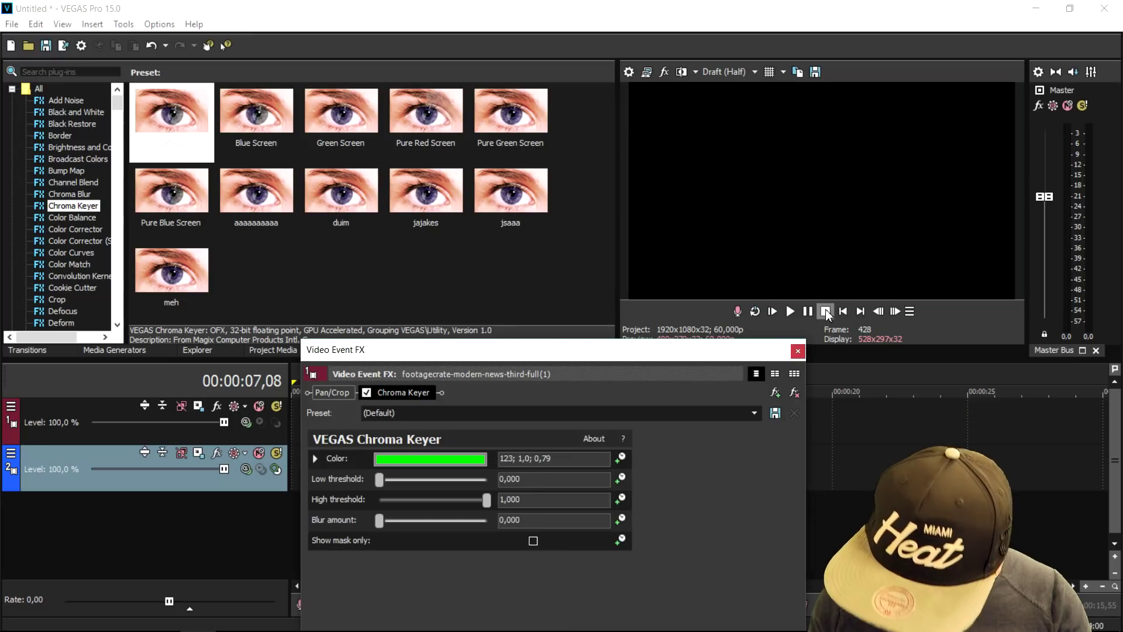
{"action": "left_click", "coordinate": [797, 353]}
{"action": "scroll", "coordinate": [667, 451], "scroll_direction": "up", "scroll_amount": 2}
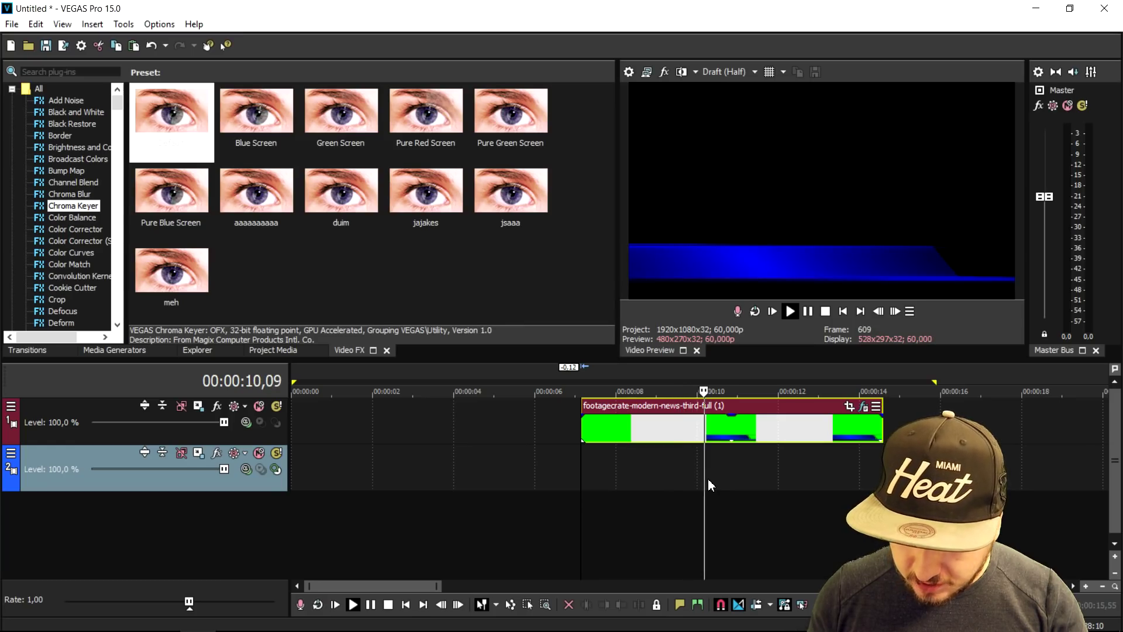
{"action": "key", "text": "space"}
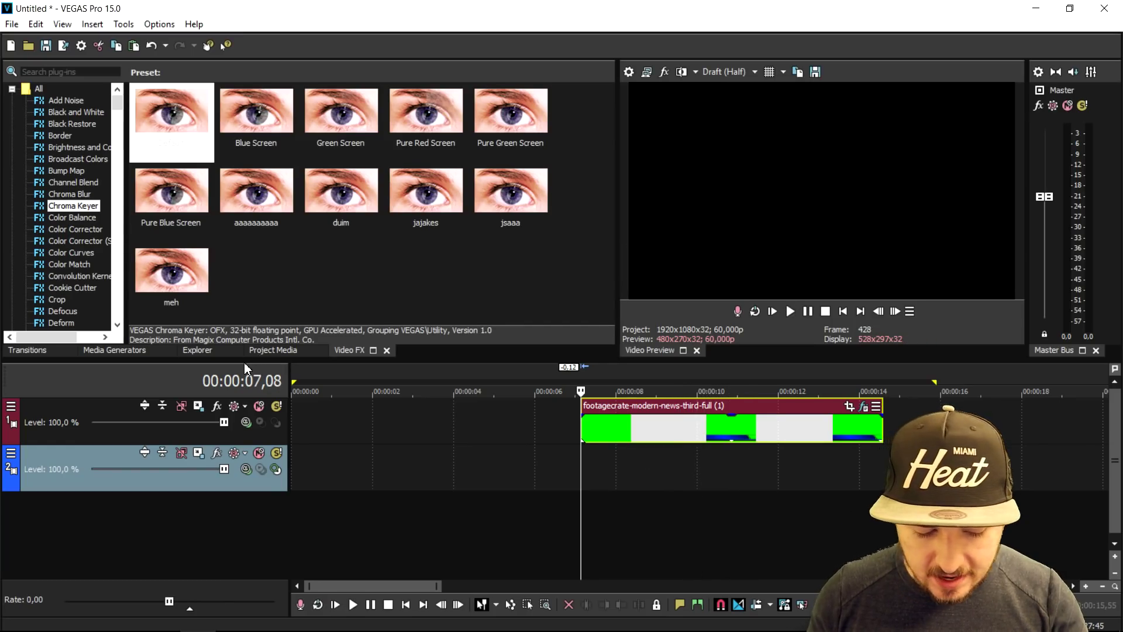
Add a Titles & Text event above the lower third clip and enter the channel name.
{"action": "left_click", "coordinate": [113, 351]}
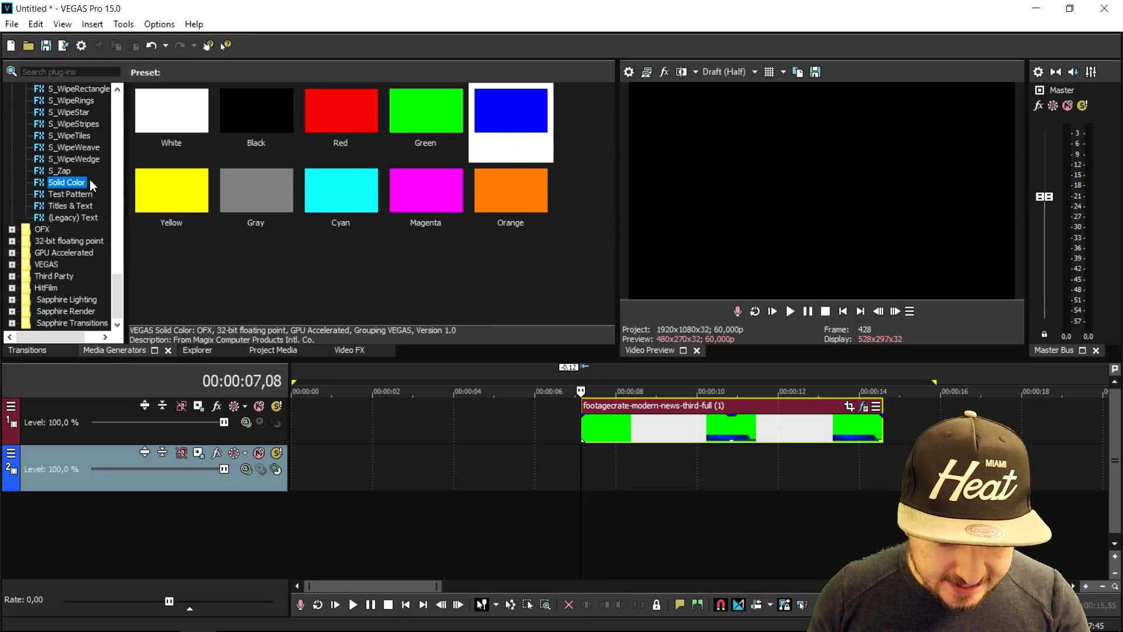
{"action": "left_click", "coordinate": [71, 205]}
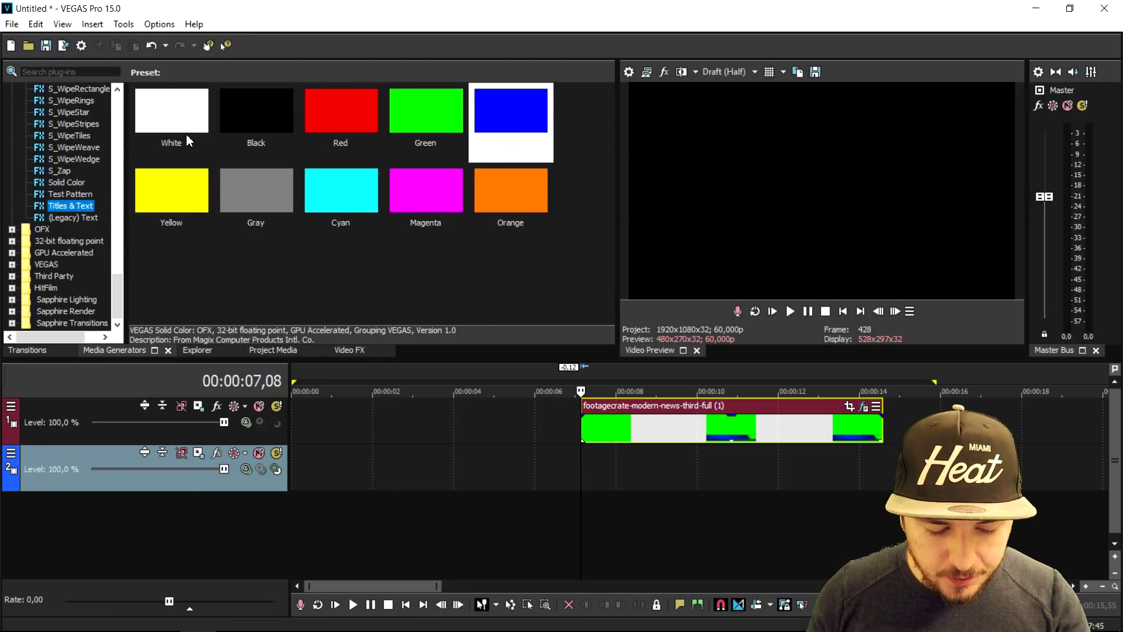
{"action": "left_click_drag", "start_coordinate": [511, 269], "coordinate": [595, 391]}
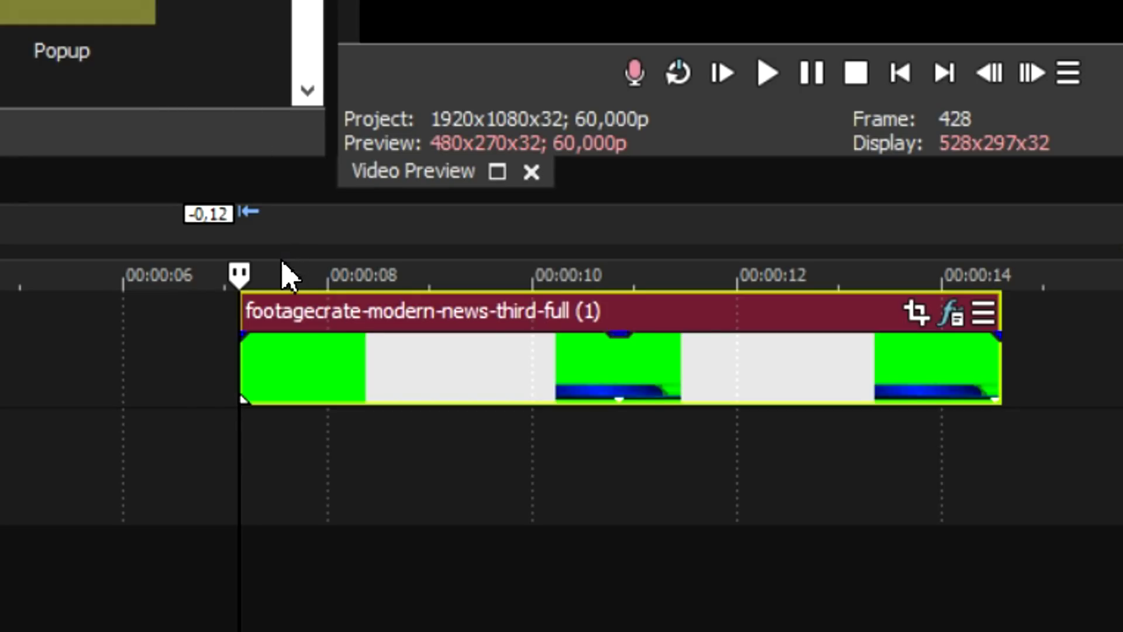
{"action": "left_click_drag", "start_coordinate": [276, 279], "coordinate": [275, 280]}
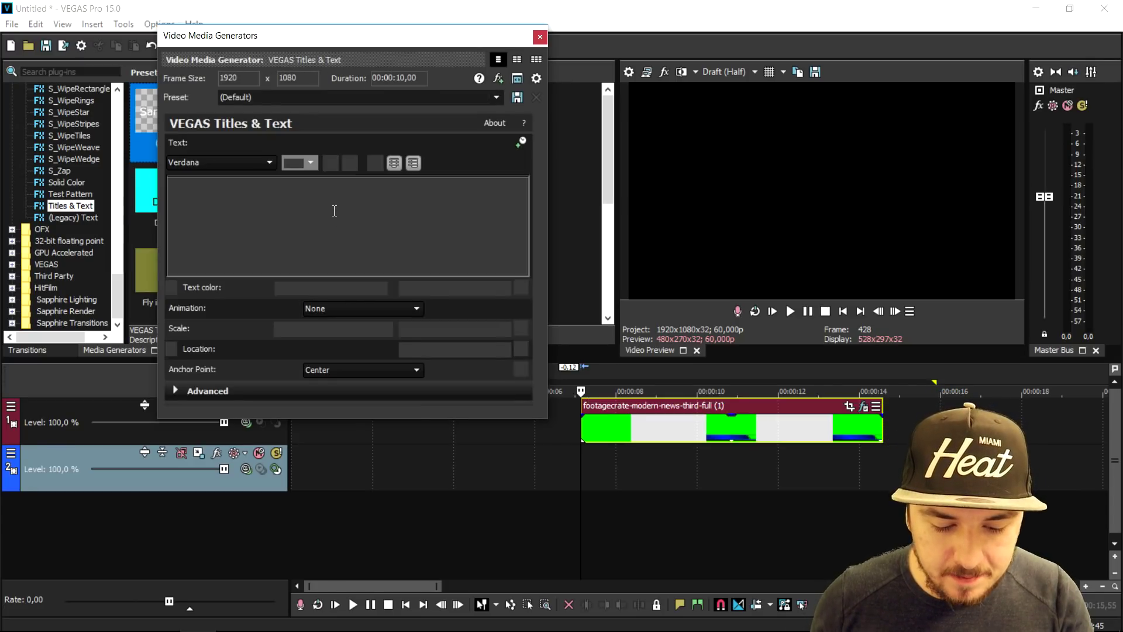
{"action": "type", "text": "JustA"}
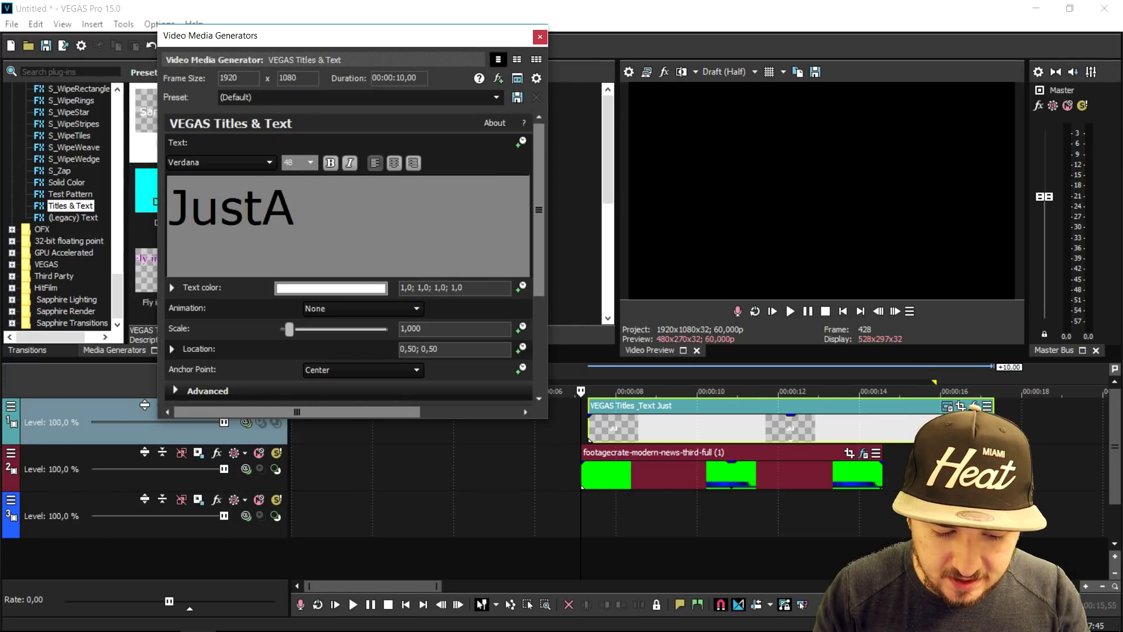
{"action": "type", "text": "lexHalford"}
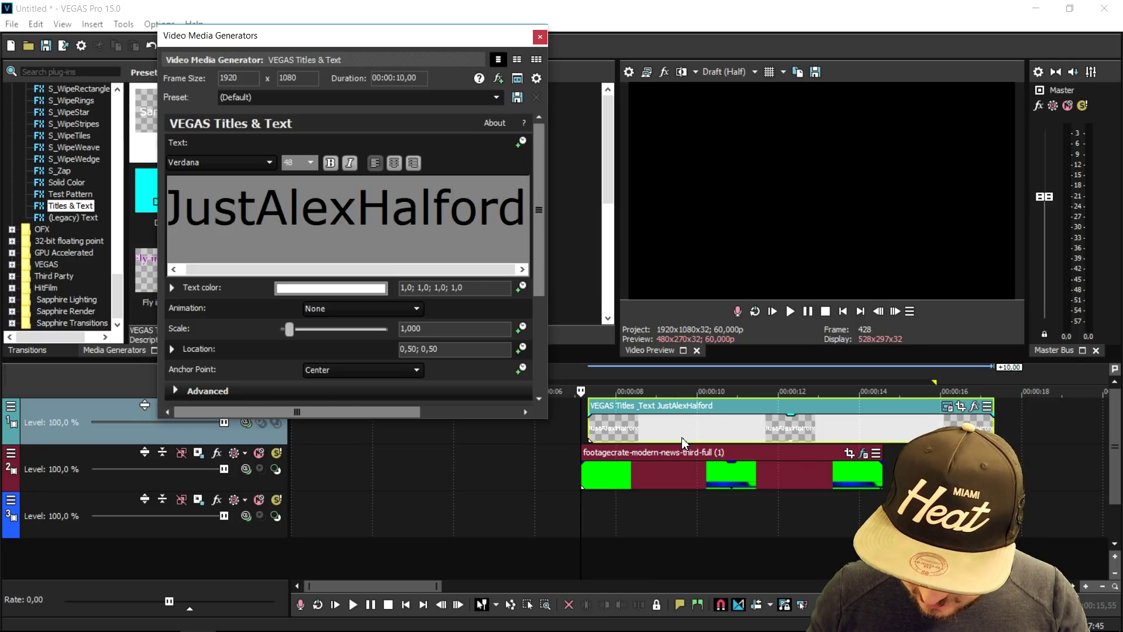
{"action": "left_click", "coordinate": [683, 390]}
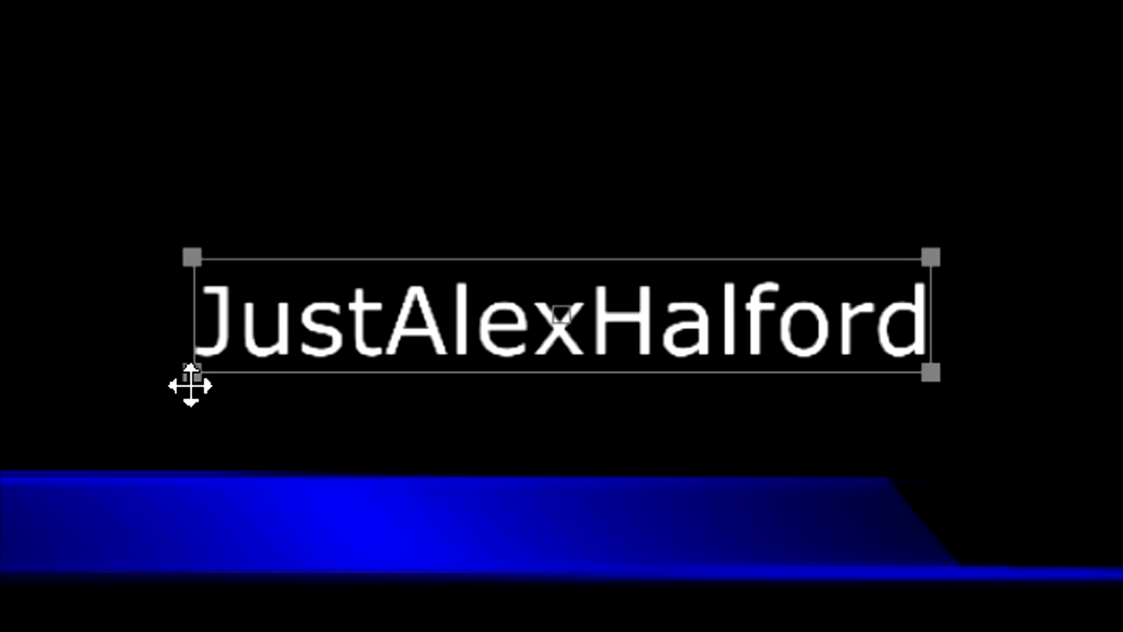
Shrink the title onto the blue bar, delay its start slightly, and add a short fade-in.
{"action": "left_click_drag", "start_coordinate": [188, 384], "coordinate": [271, 370]}
{"action": "left_click_drag", "start_coordinate": [466, 343], "coordinate": [393, 532]}
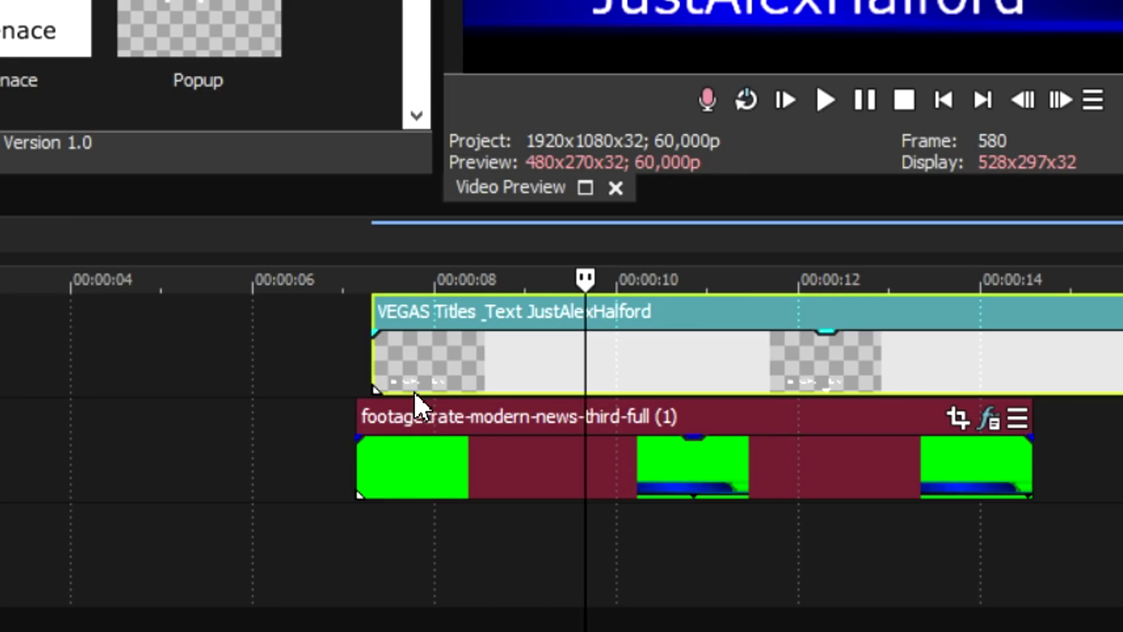
{"action": "left_click_drag", "start_coordinate": [414, 392], "coordinate": [567, 350]}
{"action": "left_click", "coordinate": [297, 237]}
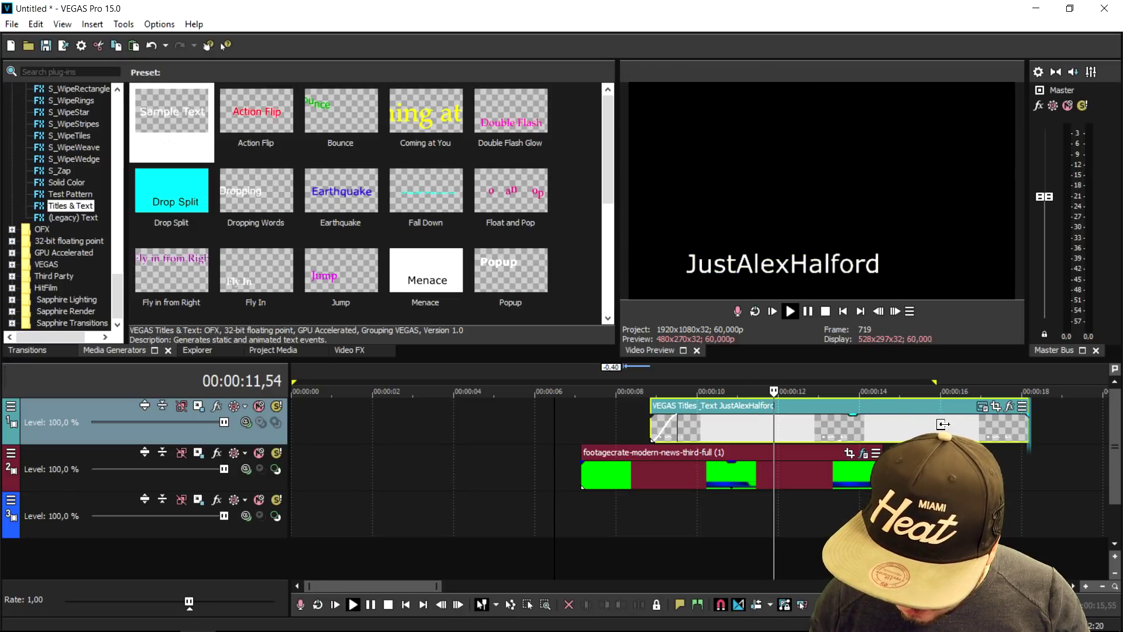
Trim the title event's end slightly shorter, then minimise VEGAS Pro.
{"action": "left_click_drag", "start_coordinate": [883, 422], "coordinate": [873, 422]}
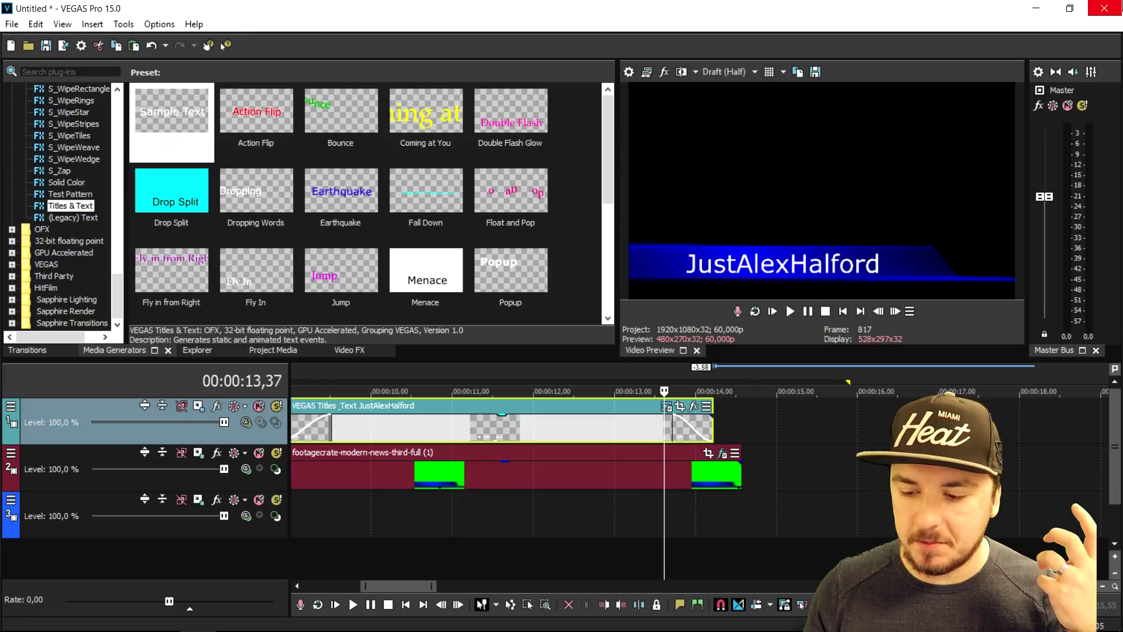
{"action": "left_click", "coordinate": [1035, 8]}
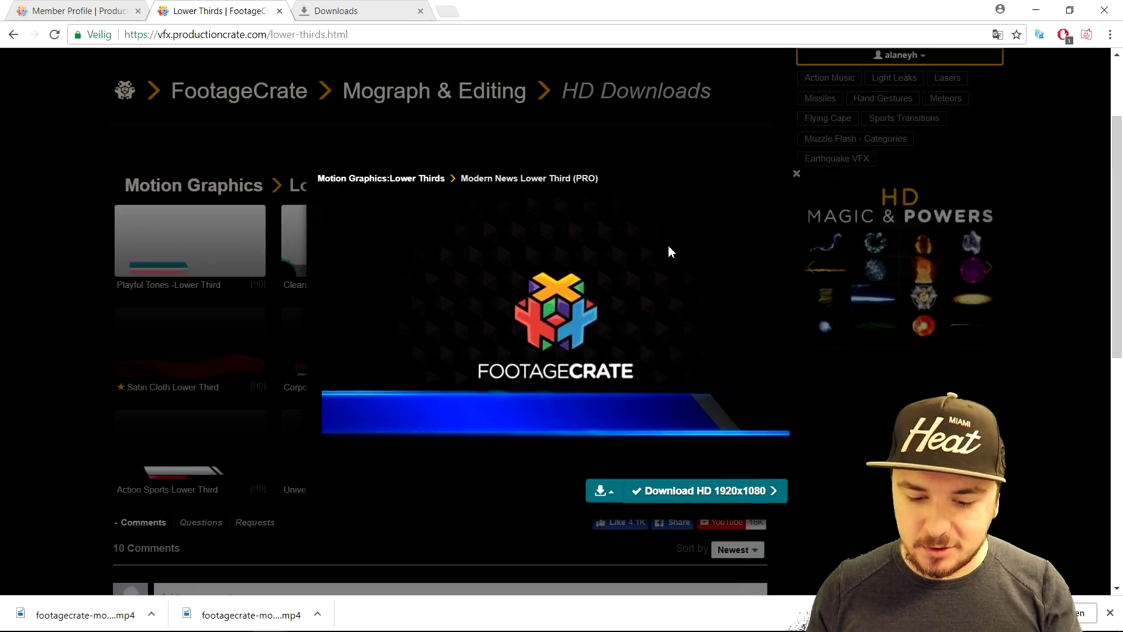
Close the Modern News preview and Chrome's downloads bar.
{"action": "left_click", "coordinate": [145, 211]}
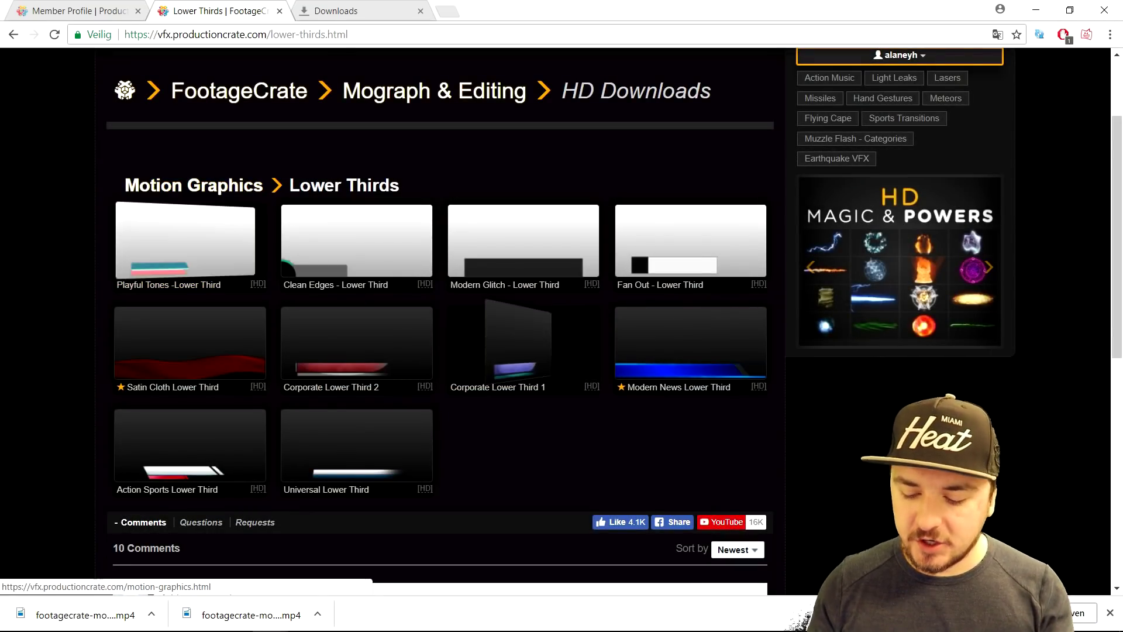
{"action": "left_click", "coordinate": [1110, 612]}
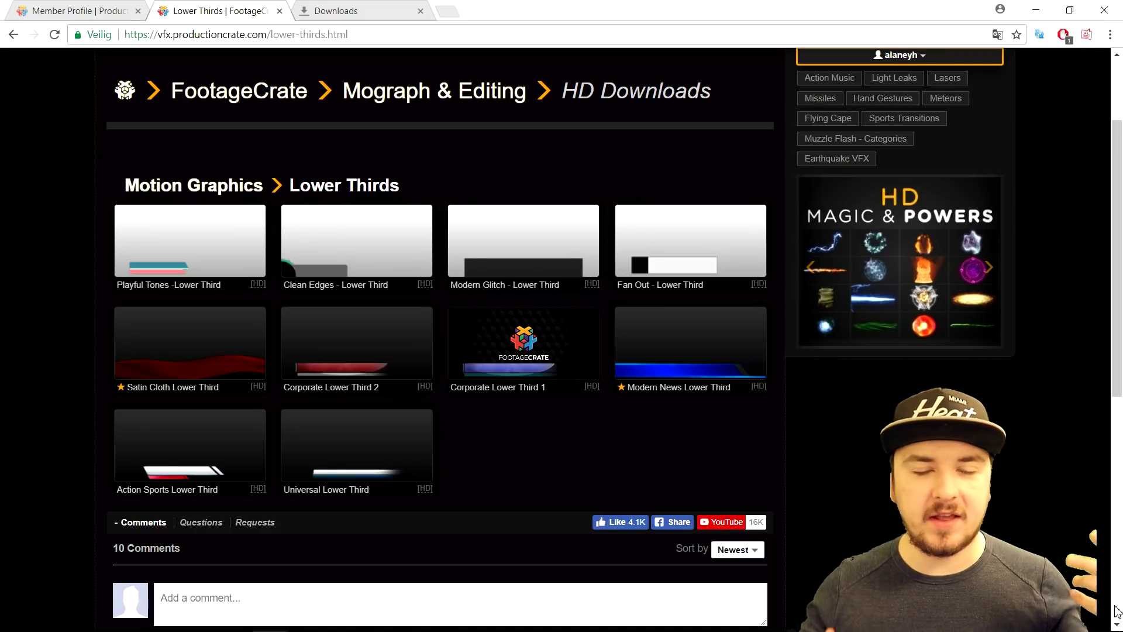